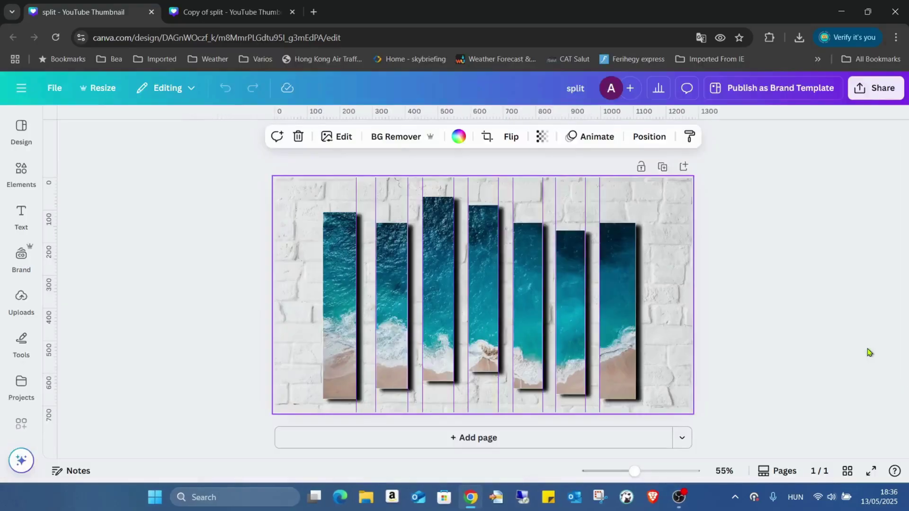
- Switch to the "Copy of split" design and search the elements for "new york", showing only photos
left_click(299, 6)
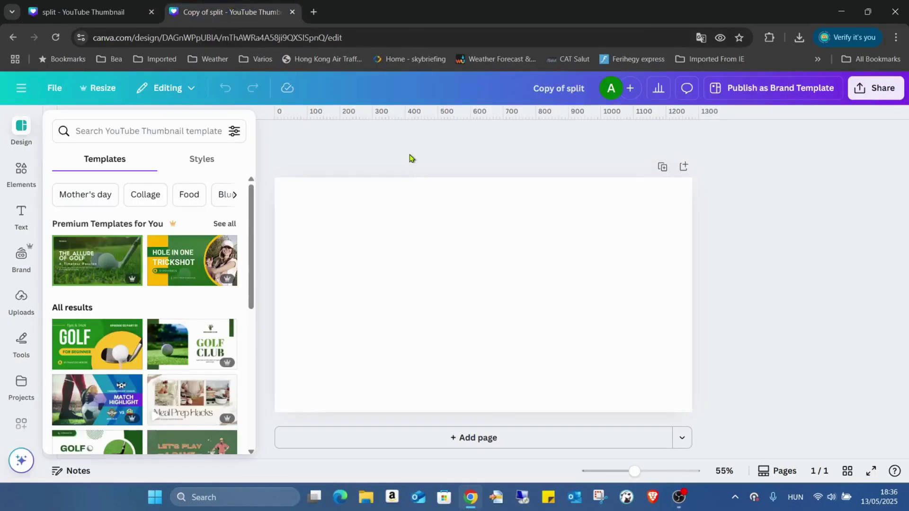
left_click(410, 158)
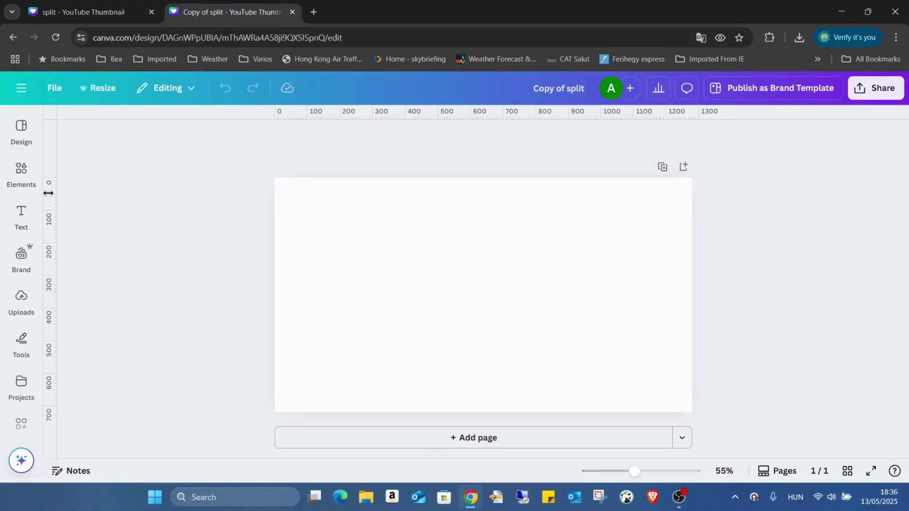
left_click(22, 170)
left_click(141, 142)
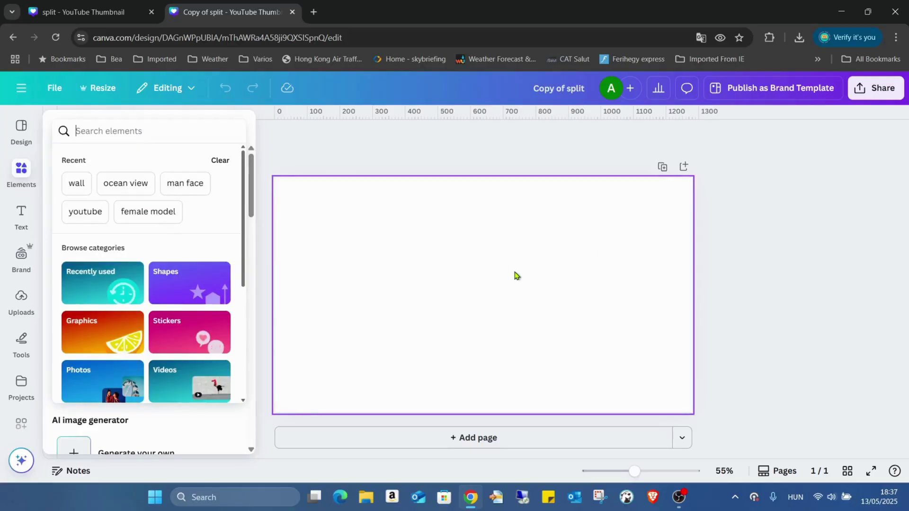
type("new yo")
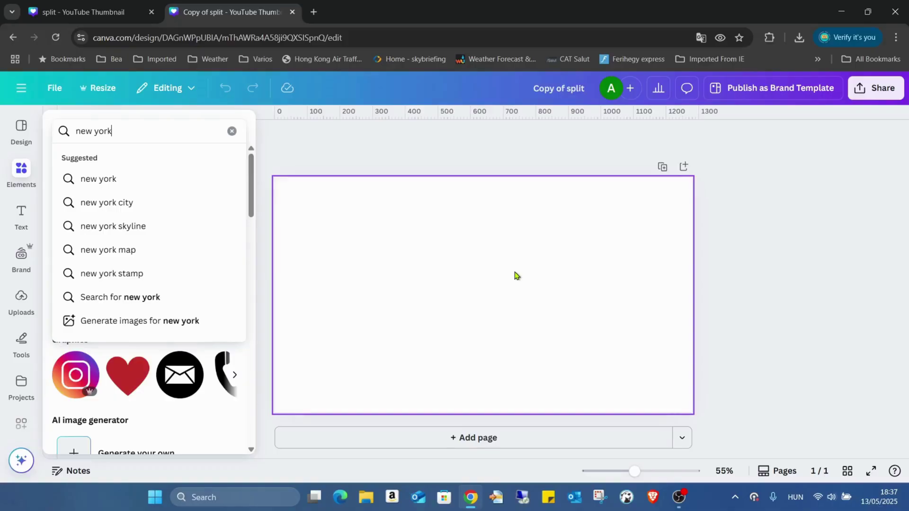
type("rk")
key("Return")
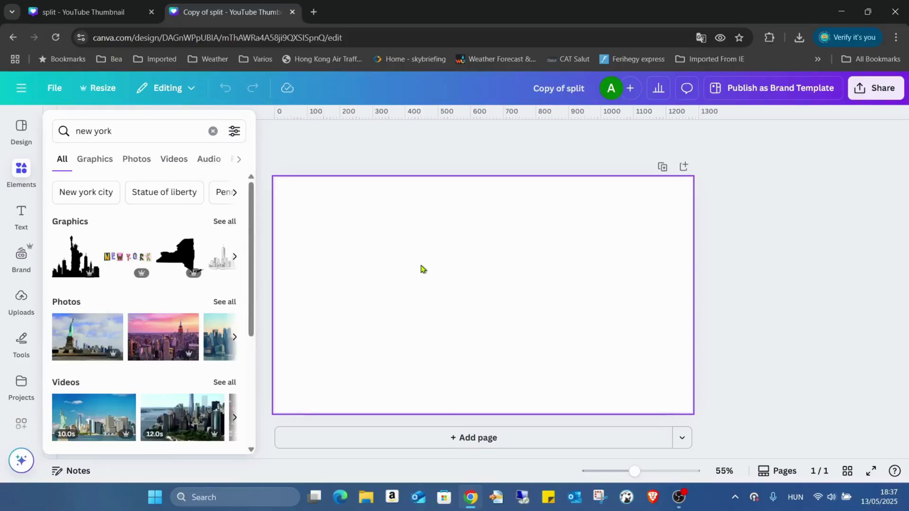
left_click(141, 161)
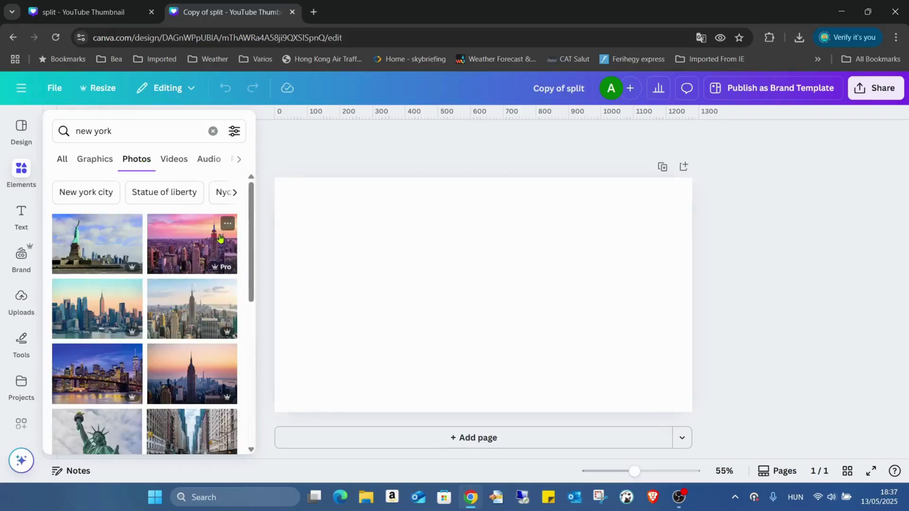
- Add the pink-sunset New York skyline photo to the page and enlarge it to about 940 × 627 px
scroll(209, 246, "down", 5)
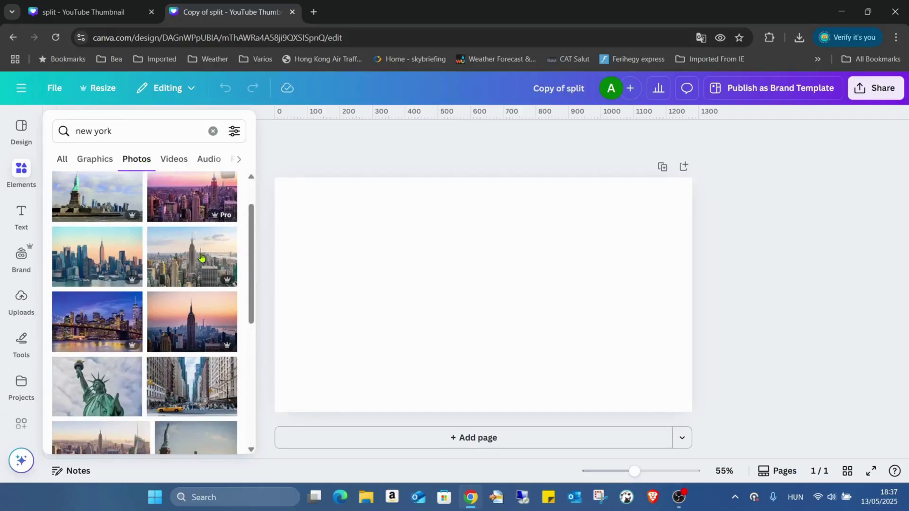
scroll(201, 257, "up", 5)
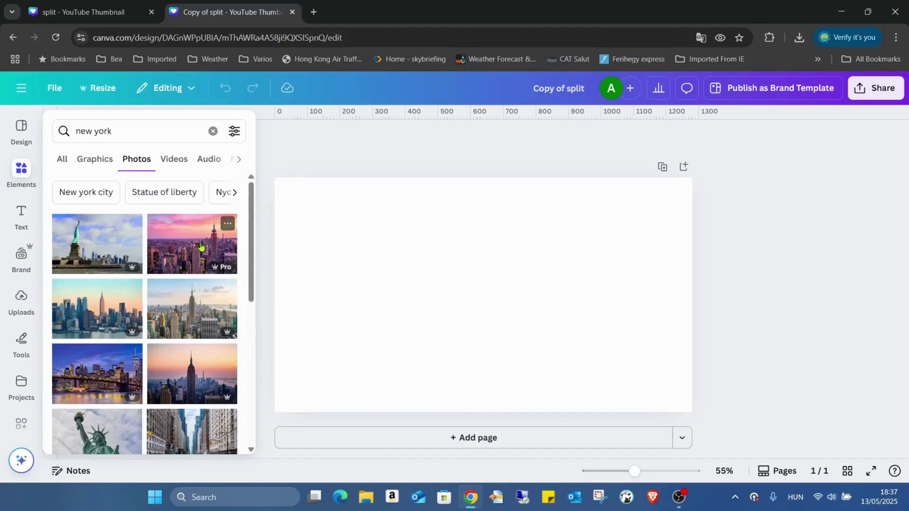
left_click(202, 246)
left_click_drag(531, 267, 503, 257)
left_click_drag(596, 380, 621, 396)
left_click_drag(569, 330, 580, 330)
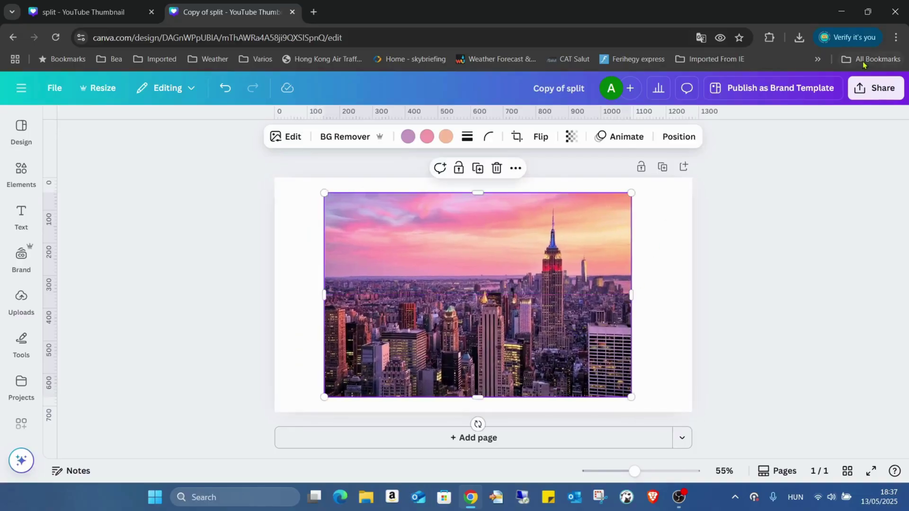
- Centre the skyline photo horizontally on the page and deselect it
left_click(679, 136)
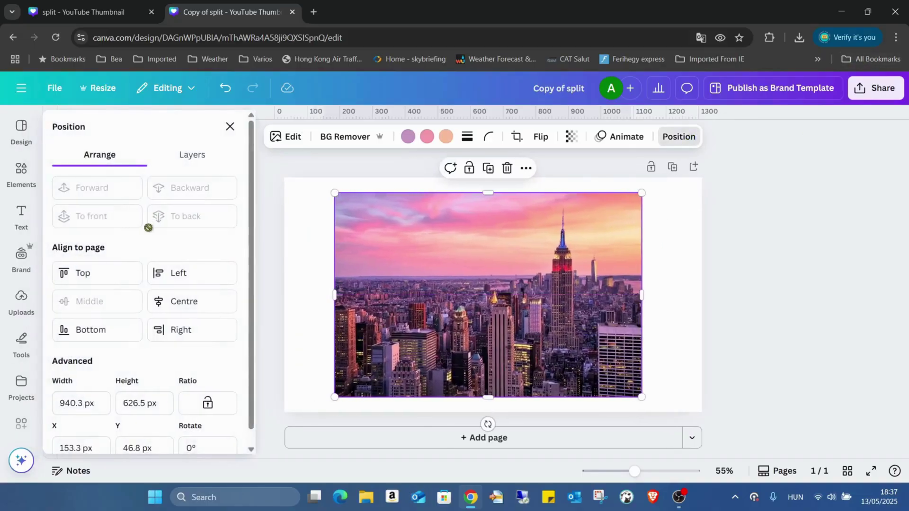
left_click(200, 303)
left_click(686, 271)
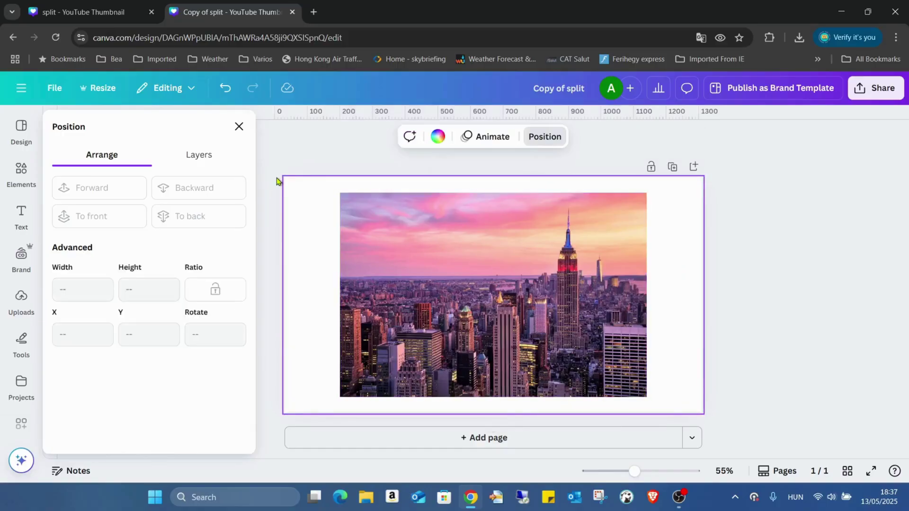
left_click(303, 151)
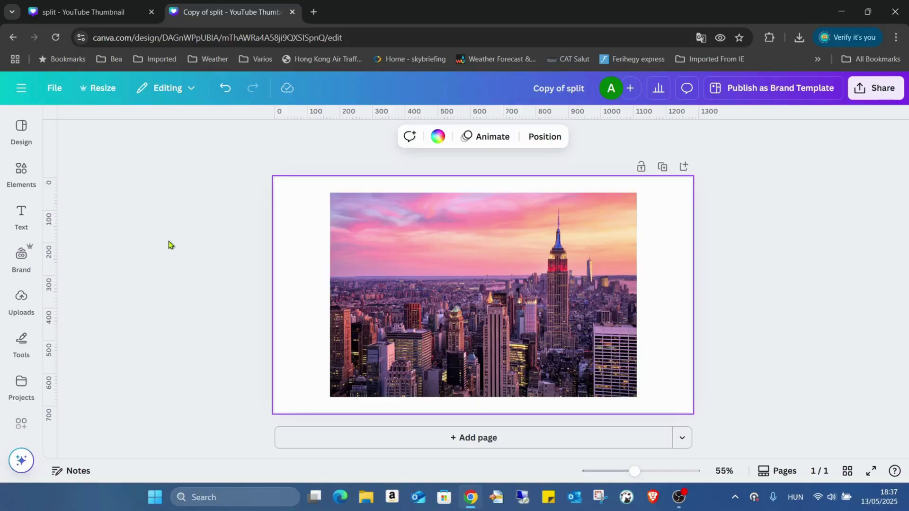
- Hide the rulers and guides, show them again, and look up the setting that controls them
key("shift+r")
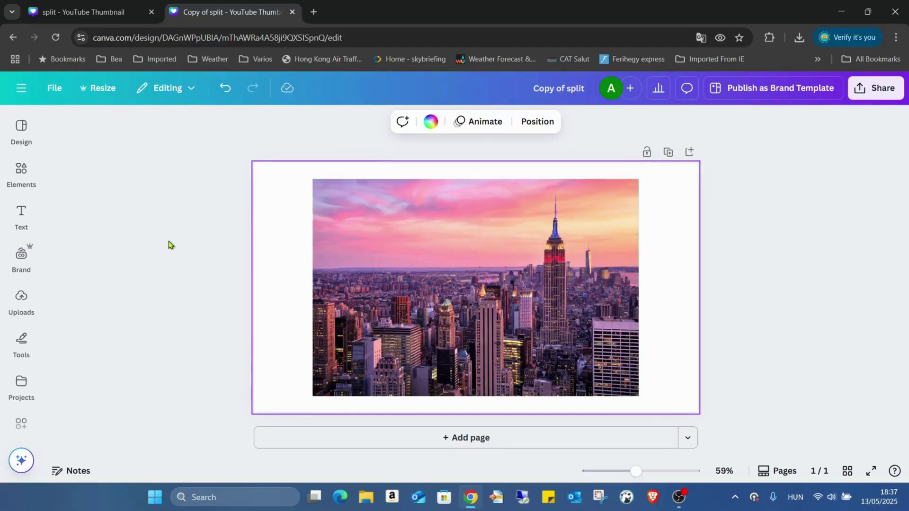
key("shift+r")
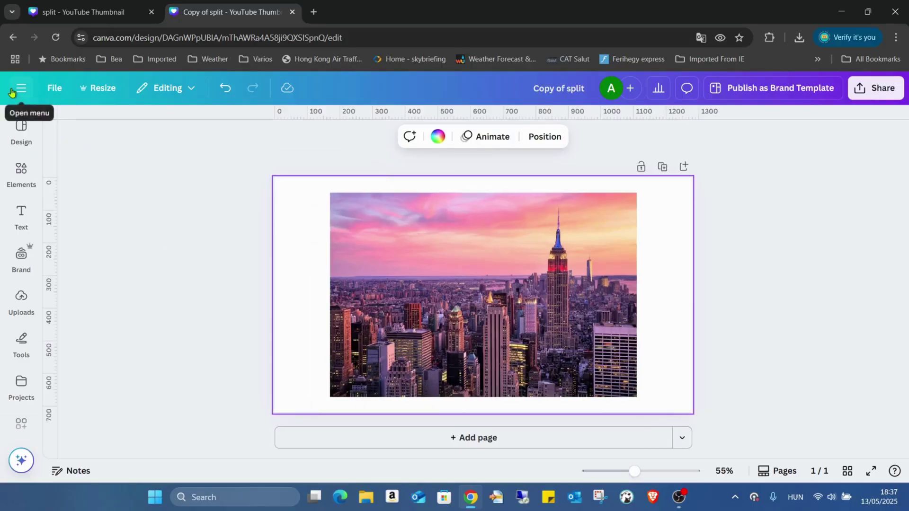
left_click(63, 96)
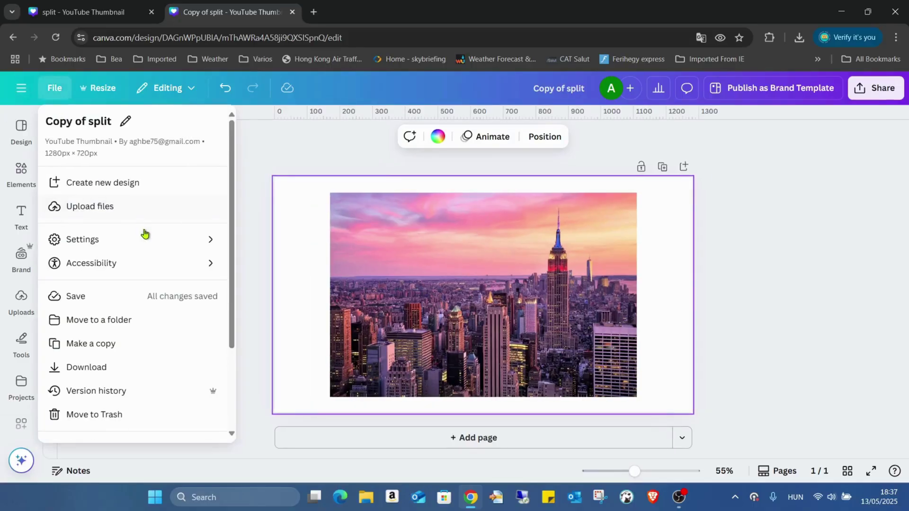
mouse_move(150, 238)
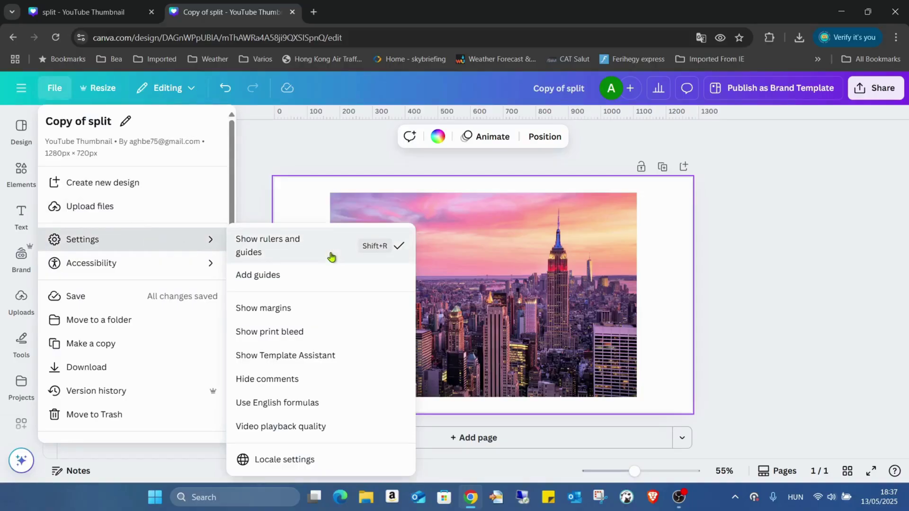
left_click(788, 249)
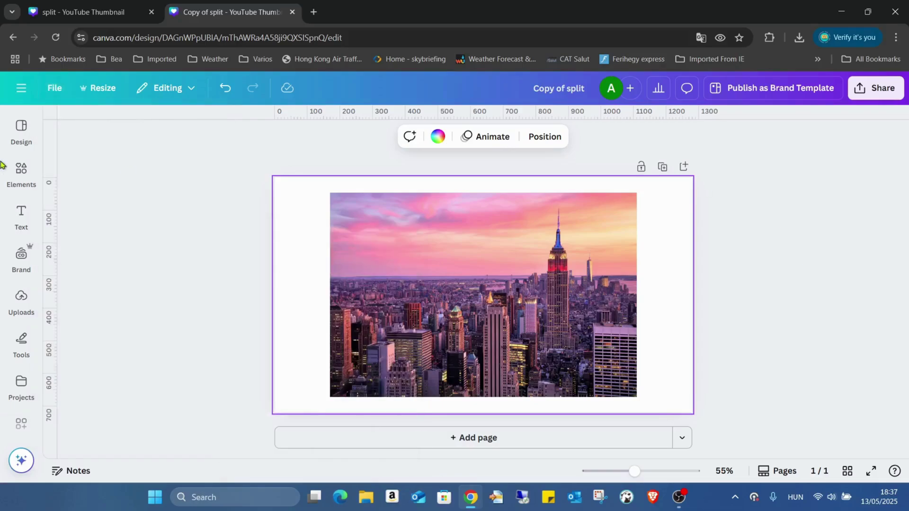
left_click(31, 198)
left_click(31, 194)
left_click(322, 144)
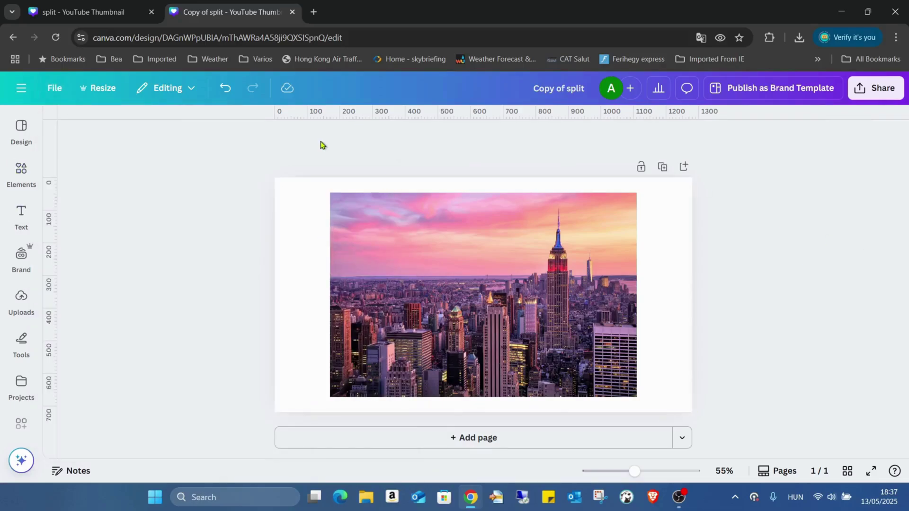
left_click(22, 216)
left_click(321, 168)
left_click(21, 215)
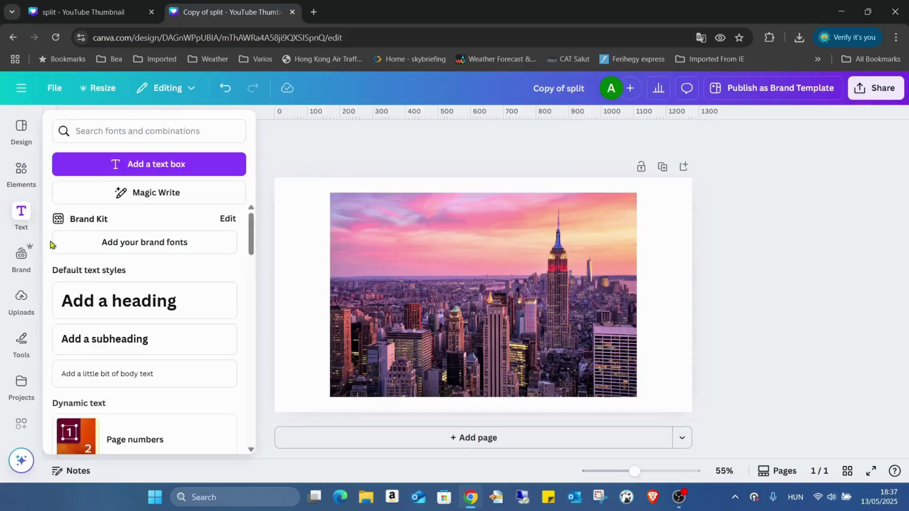
left_click(316, 226)
left_click(21, 258)
left_click(266, 313)
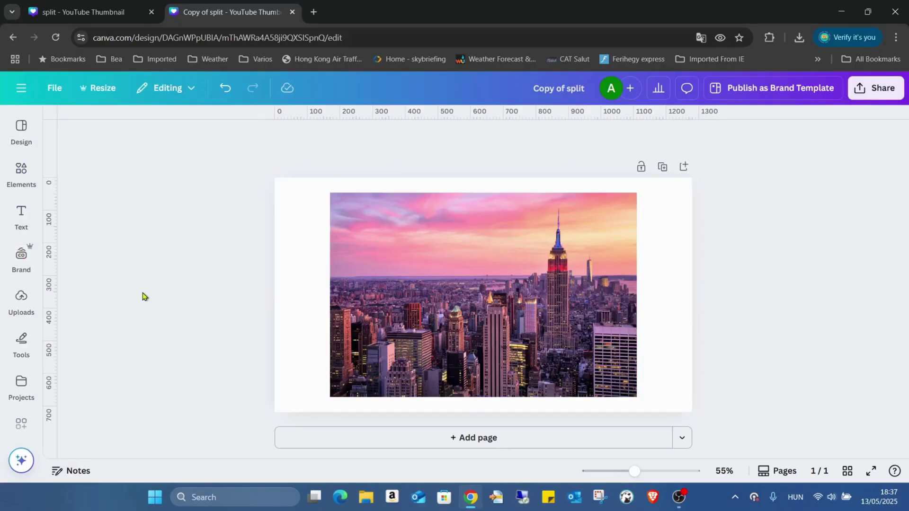
- Add two narrow pairs of vertical guides over the photo's left half, at about 310 and 335 px, and 450 and 470 px
left_click_drag(52, 284, 376, 306)
left_click_drag(47, 258, 391, 282)
left_click_drag(51, 253, 421, 288)
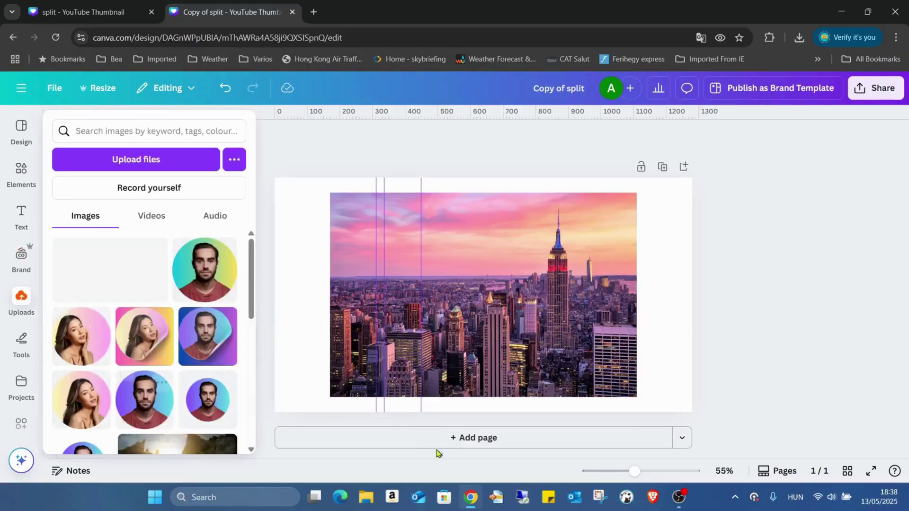
left_click_drag(70, 382, 429, 378)
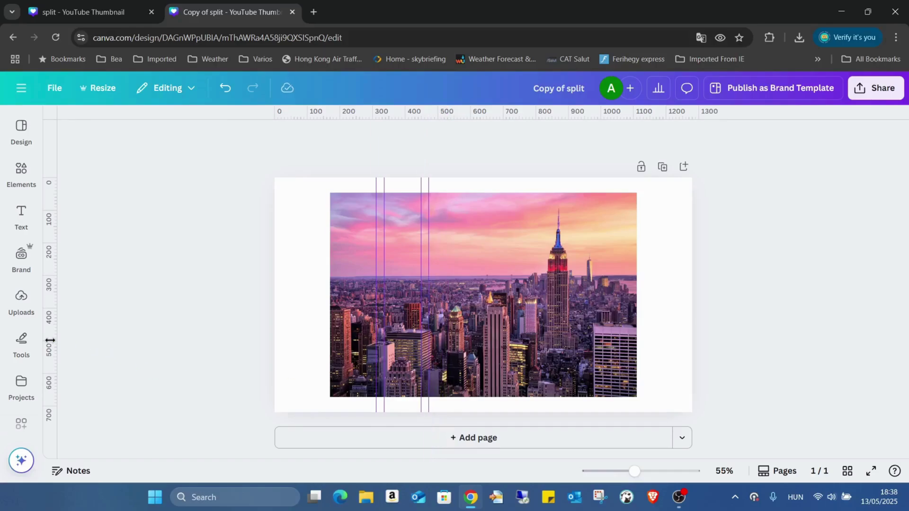
- Add three more narrow pairs of vertical guides across the photo, at about 595 and 625, 755 and 780, and 915 and 945 px
left_click_drag(49, 345, 468, 347)
left_click_drag(53, 370, 479, 371)
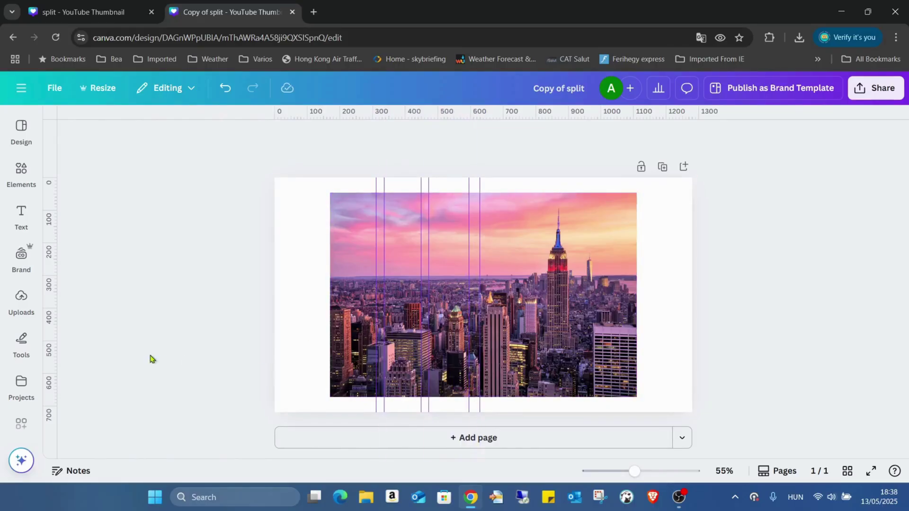
left_click_drag(53, 335, 521, 342)
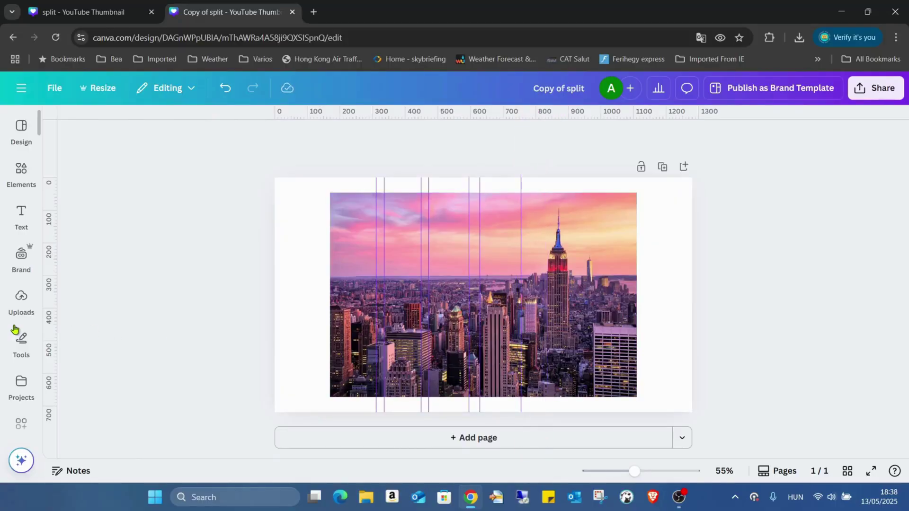
left_click_drag(53, 343, 529, 348)
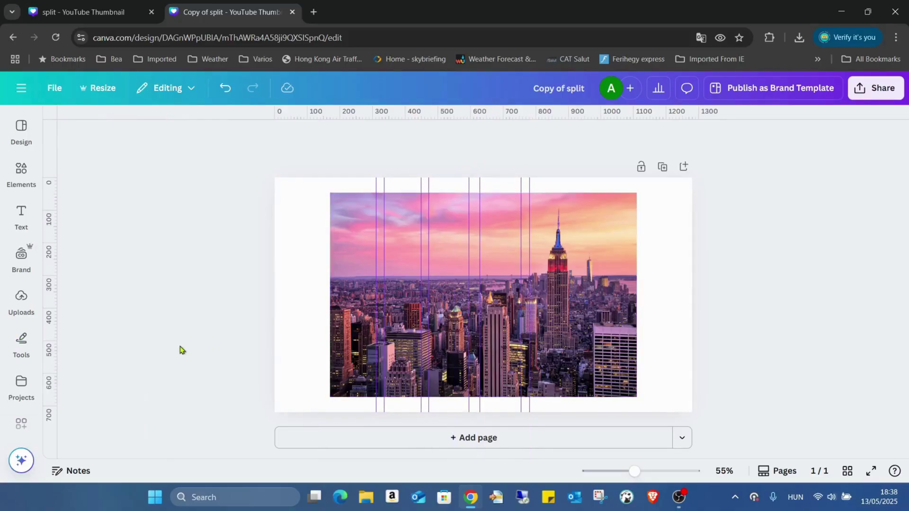
left_click_drag(54, 330, 573, 337)
left_click_drag(50, 348, 583, 349)
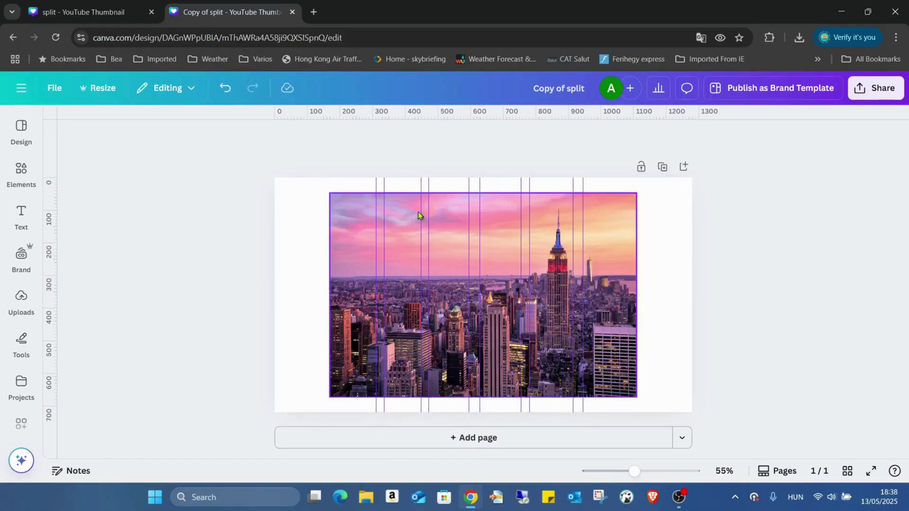
- Duplicate the skyline photo five times
left_click(628, 231)
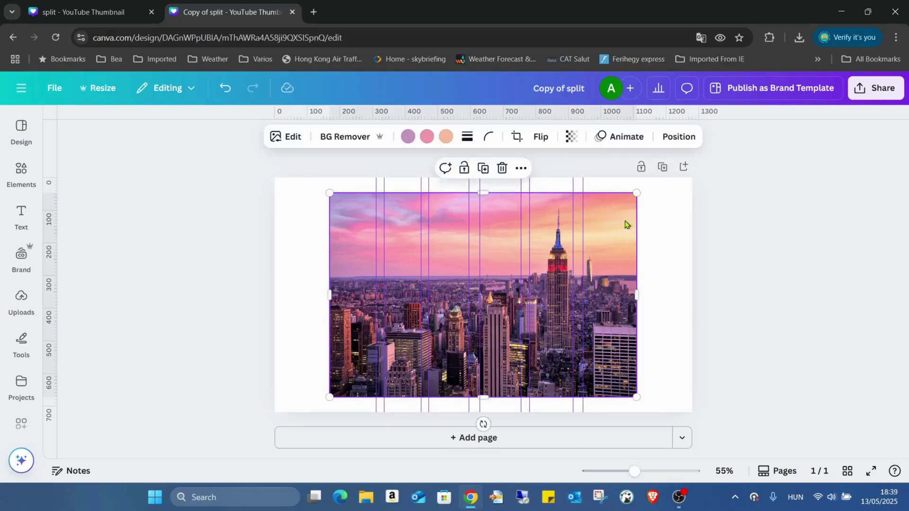
left_click(480, 171)
left_click(487, 174)
left_click(492, 179)
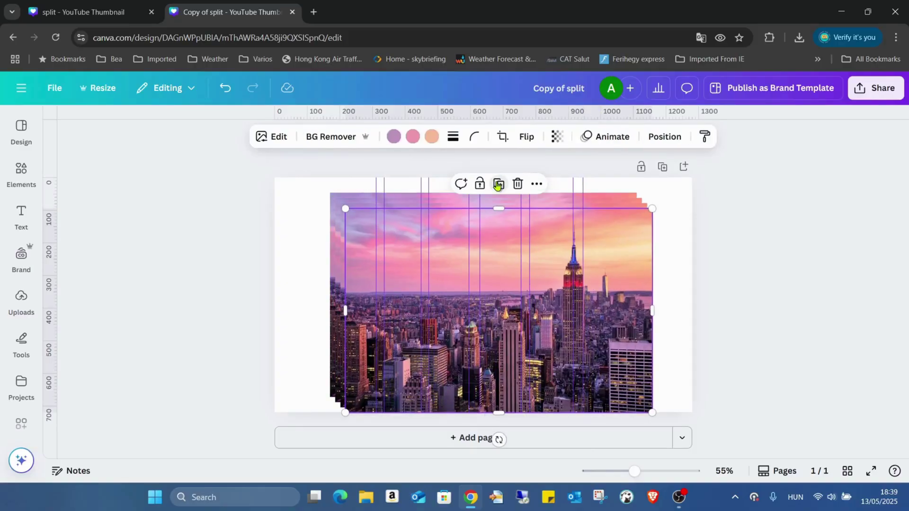
left_click(498, 184)
left_click(504, 189)
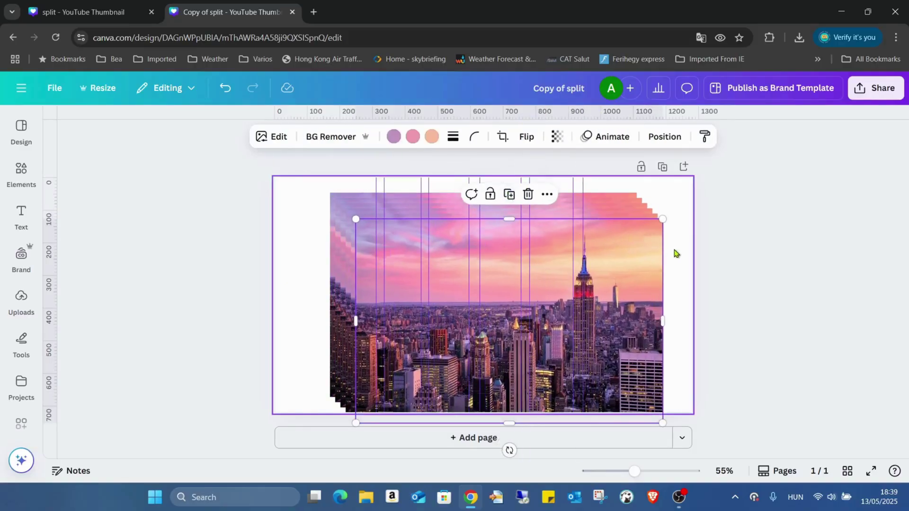
- Select all six skyline photos and align them to each other by middle and centre so they stack exactly
left_click_drag(676, 254, 286, 242)
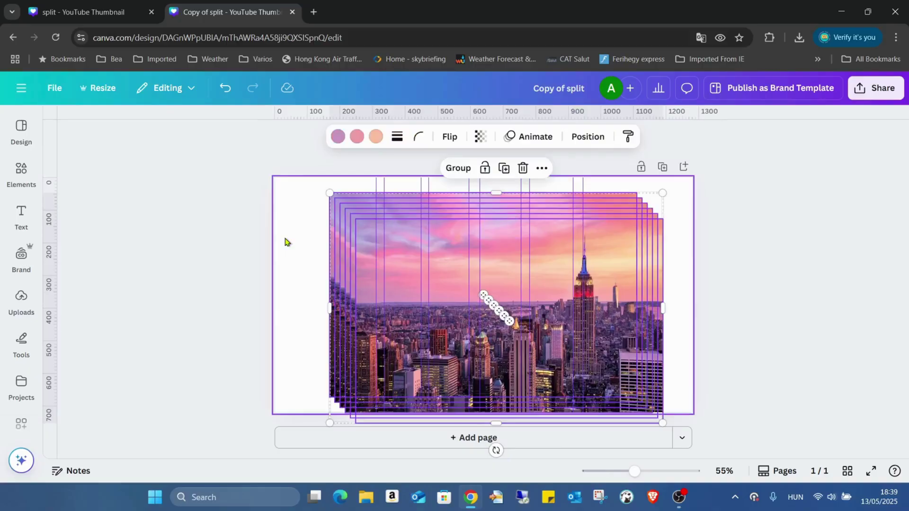
left_click(591, 136)
left_click(91, 300)
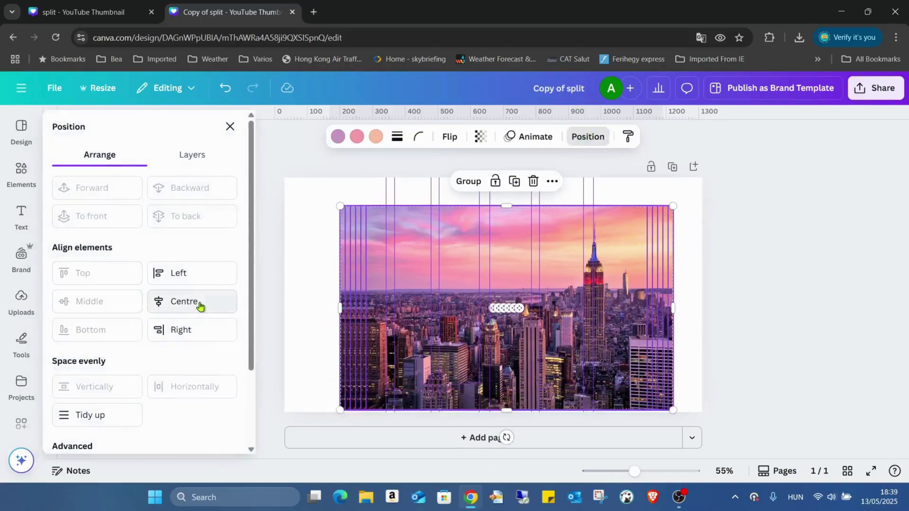
left_click(200, 305)
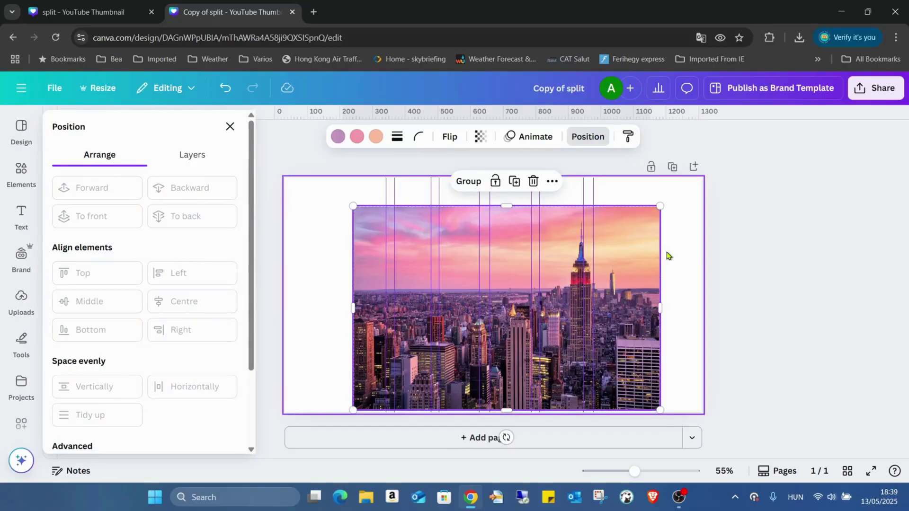
- Select the topmost photo of the stack and move it slightly down and to the right of the copies beneath
left_click(625, 227)
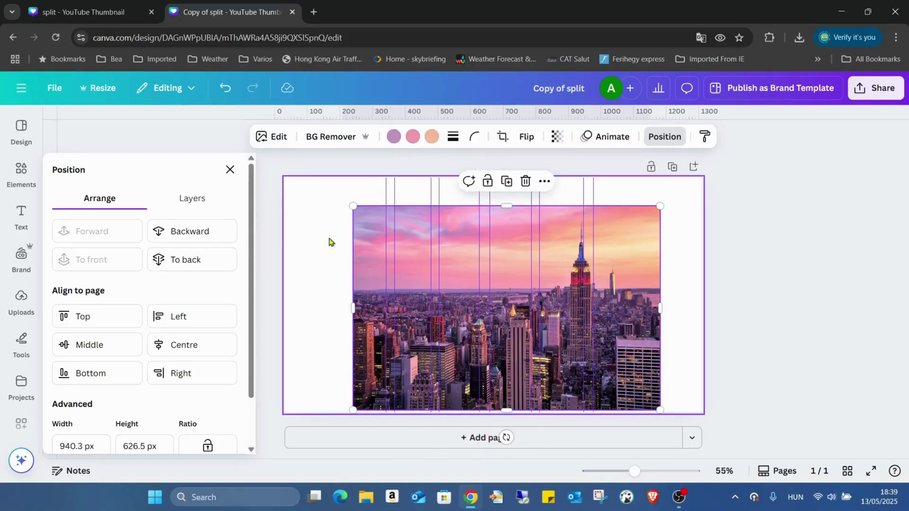
left_click(693, 231)
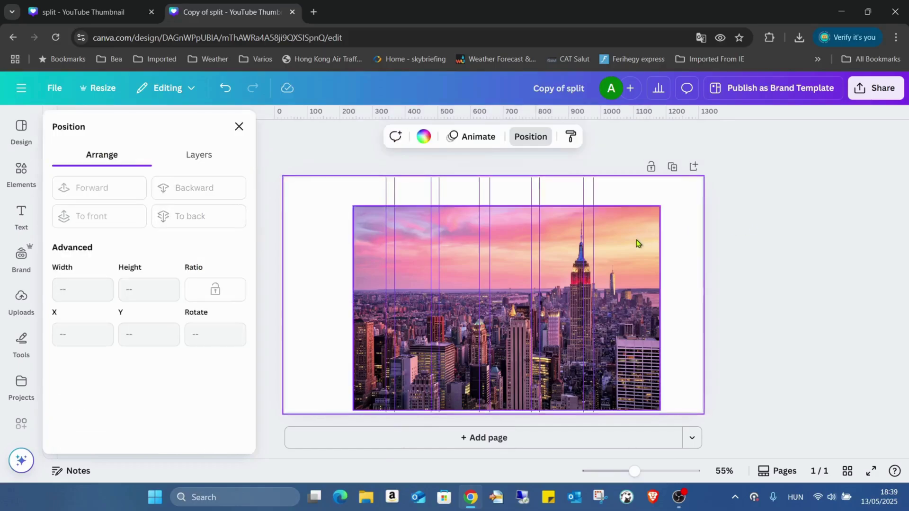
left_click(635, 242)
left_click_drag(551, 234, 556, 240)
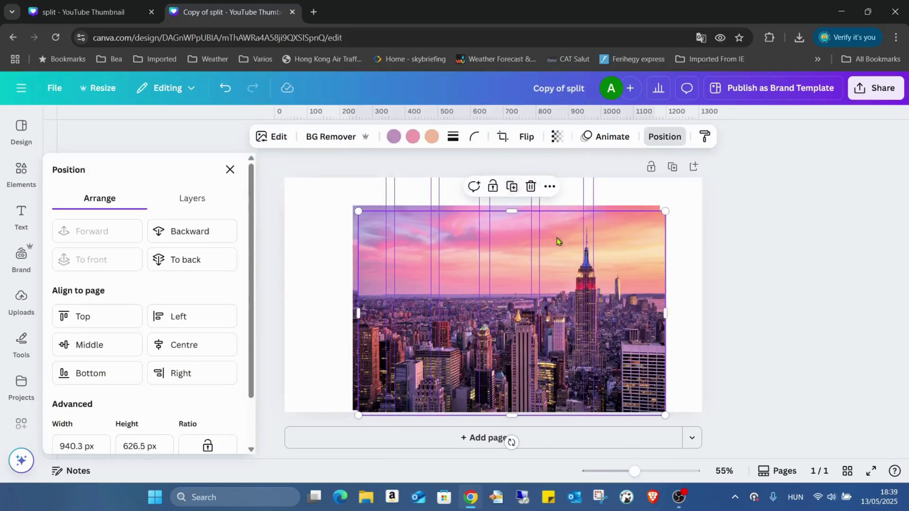
- Move the offset topmost photo back so it lies exactly over the stacked copies, and deselect it
left_click_drag(640, 249, 632, 238)
left_click(690, 228)
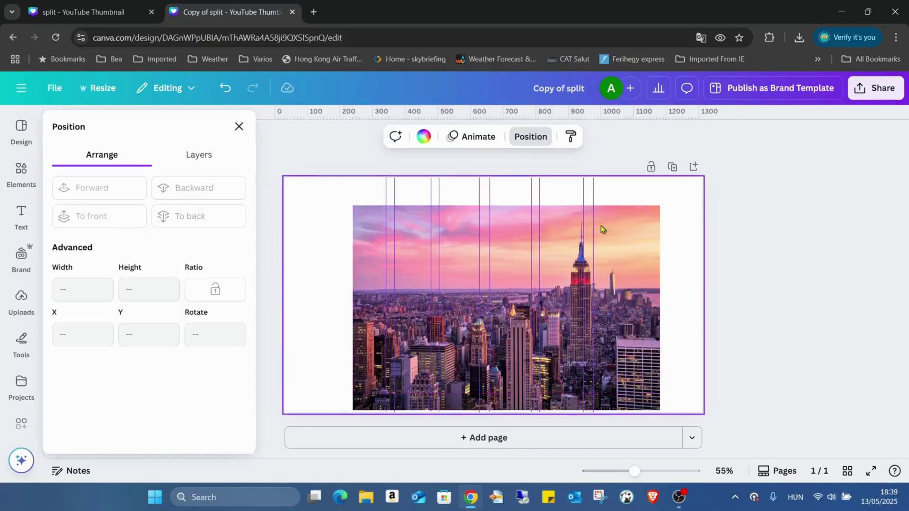
left_click(239, 126)
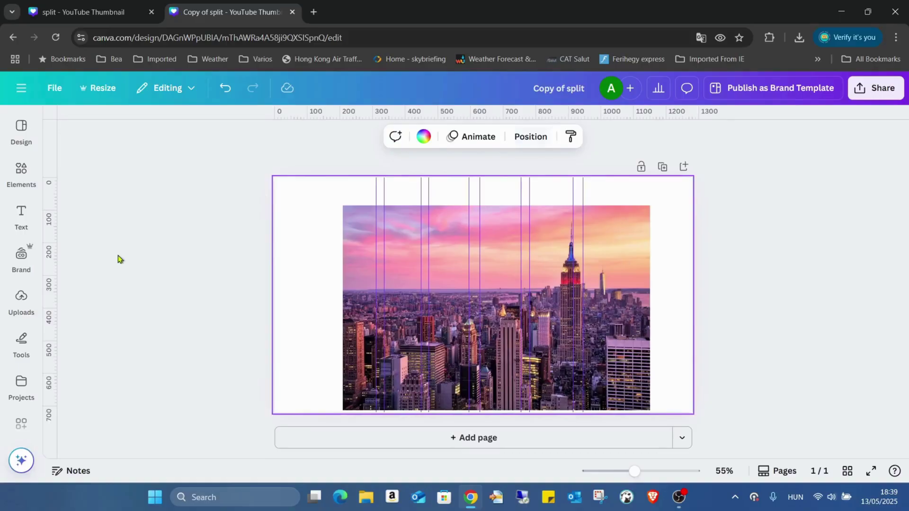
- Add a vertical guide across the right part of the photo at about 1056 px
left_click(21, 256)
left_click(265, 293)
left_click_drag(49, 291, 610, 285)
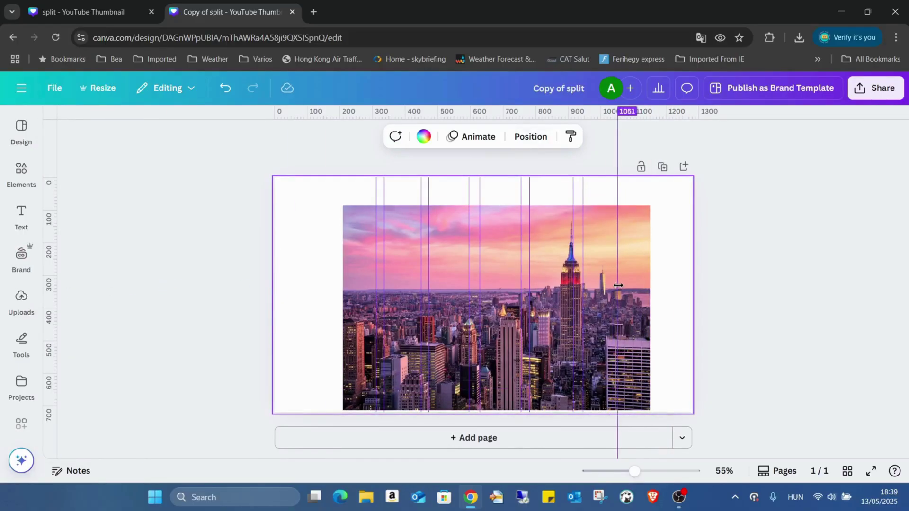
left_click_drag(619, 286, 620, 286)
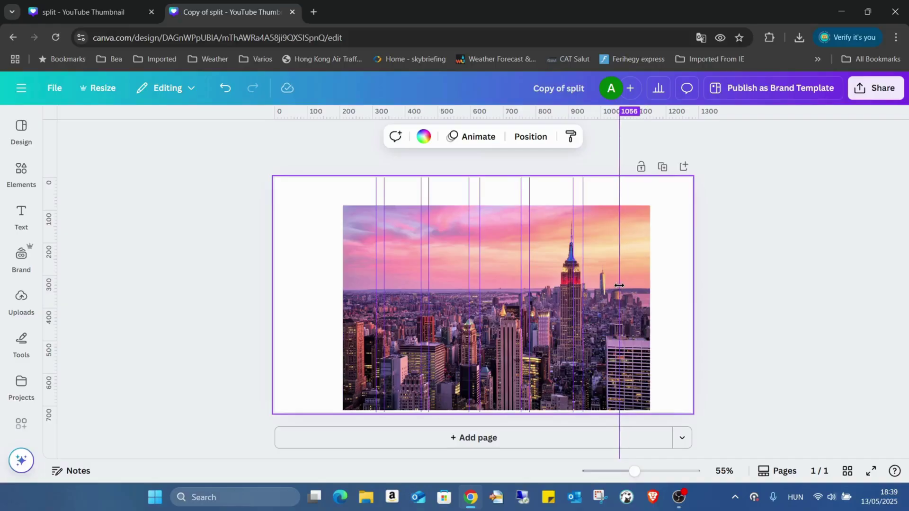
left_click_drag(619, 285, 619, 285)
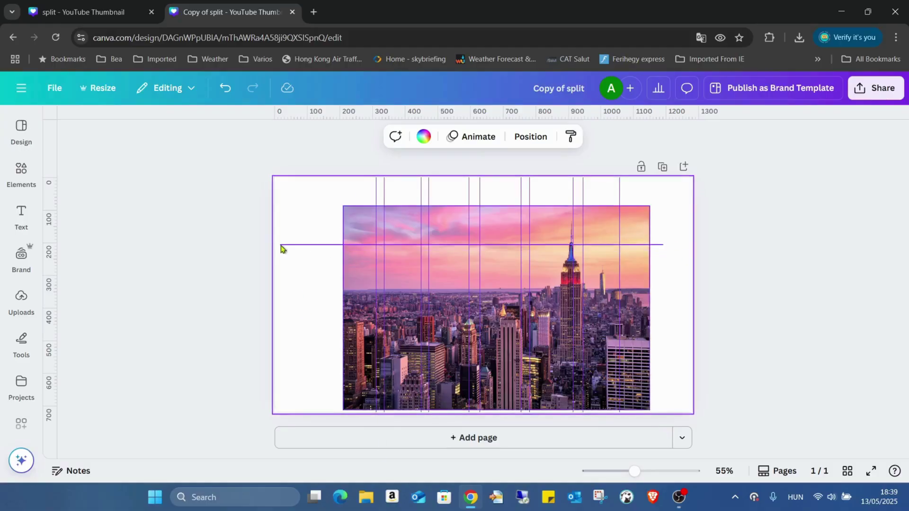
- Select the whole stack of photos and move it slightly up and to the left on the page
left_click(648, 302)
left_click_drag(641, 286, 634, 281)
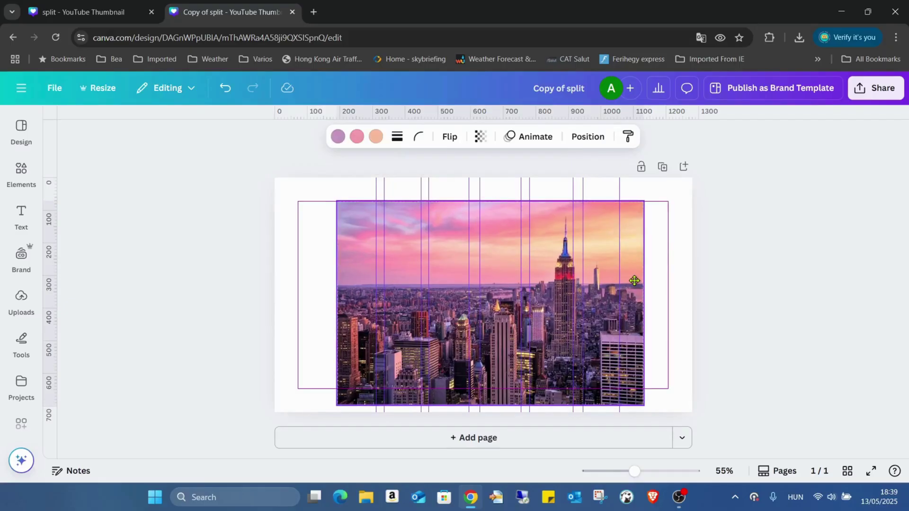
left_click_drag(634, 279, 635, 276)
left_click(668, 239)
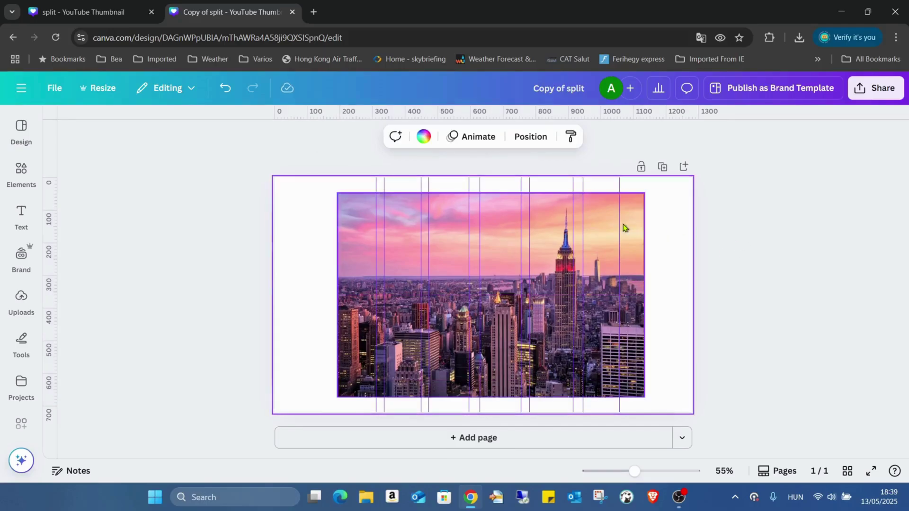
- Reposition the second to fifth guide pairs at about 435/460, 575/605, 725/760 and 865/885 px, and the last single guide at 1022 px
mouse_move(618, 222)
left_mouse_down()
mouse_move(567, 216)
mouse_move(617, 220)
mouse_move(608, 220)
left_mouse_up()
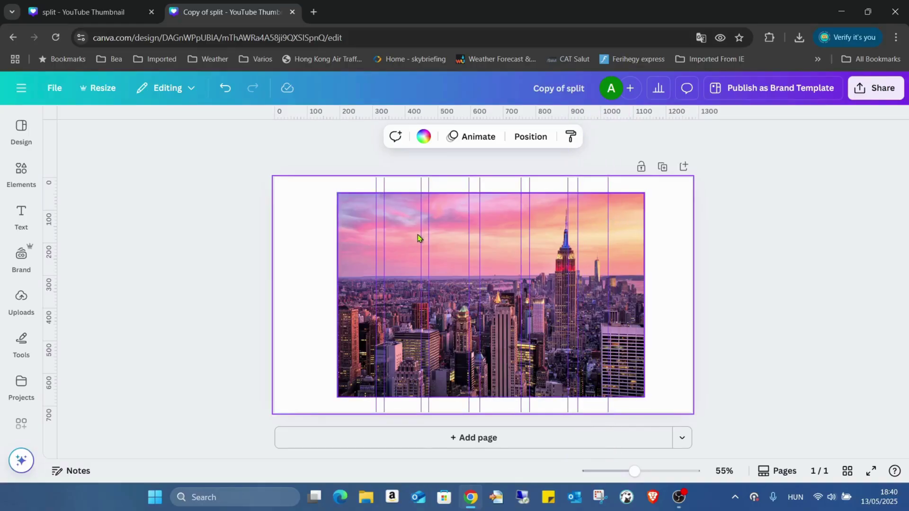
left_click_drag(420, 234, 466, 232)
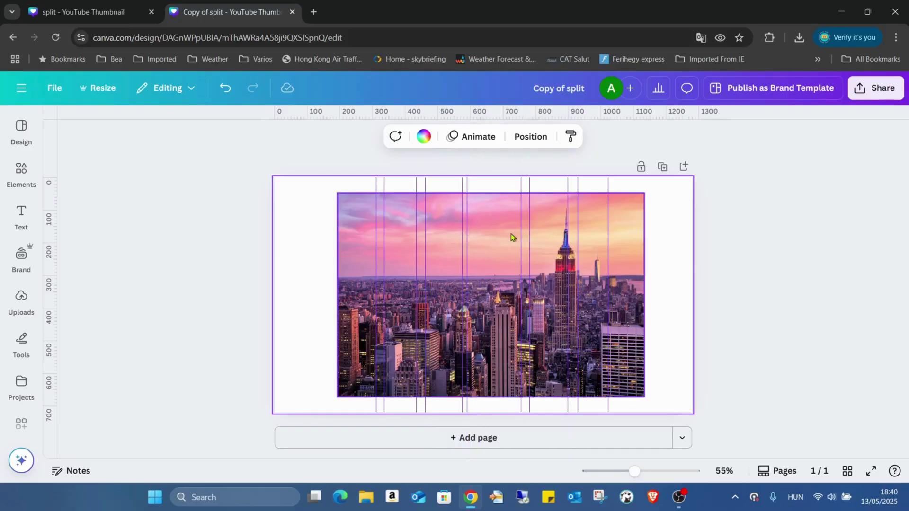
left_click_drag(467, 234, 561, 239)
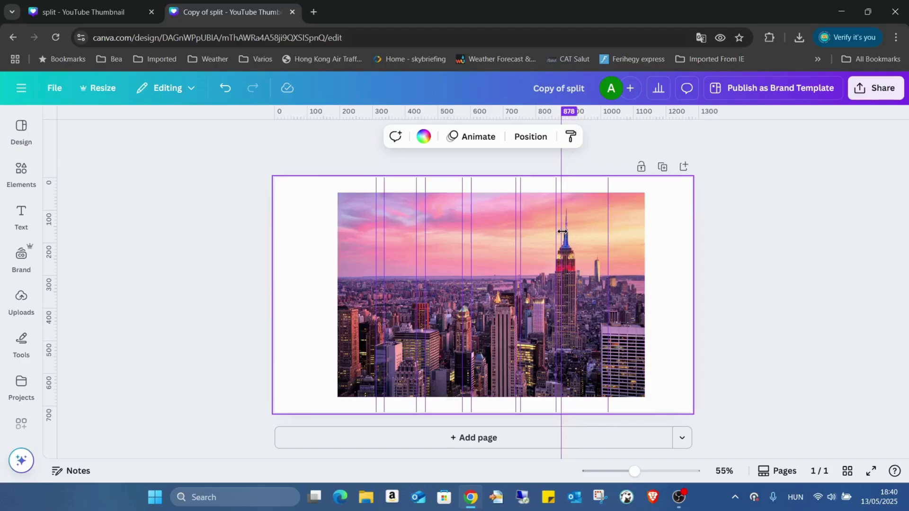
left_click_drag(562, 232, 522, 235)
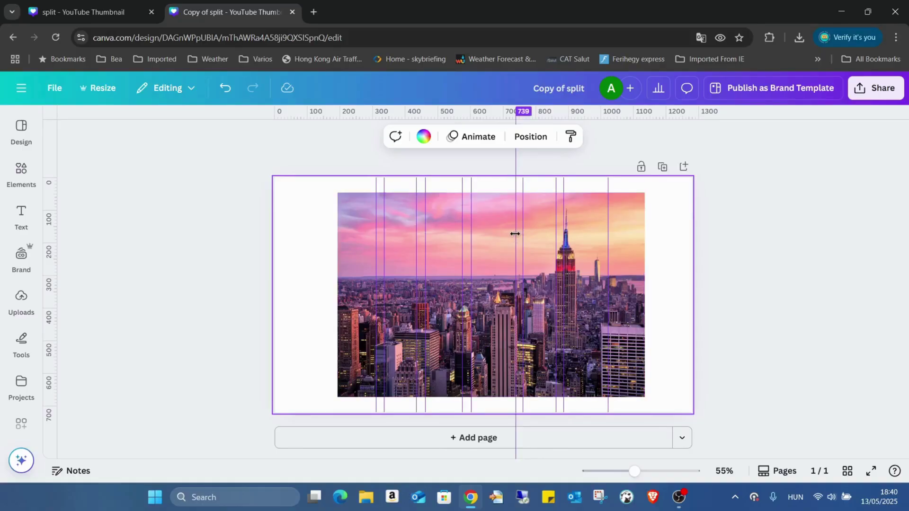
left_click_drag(515, 234, 511, 233)
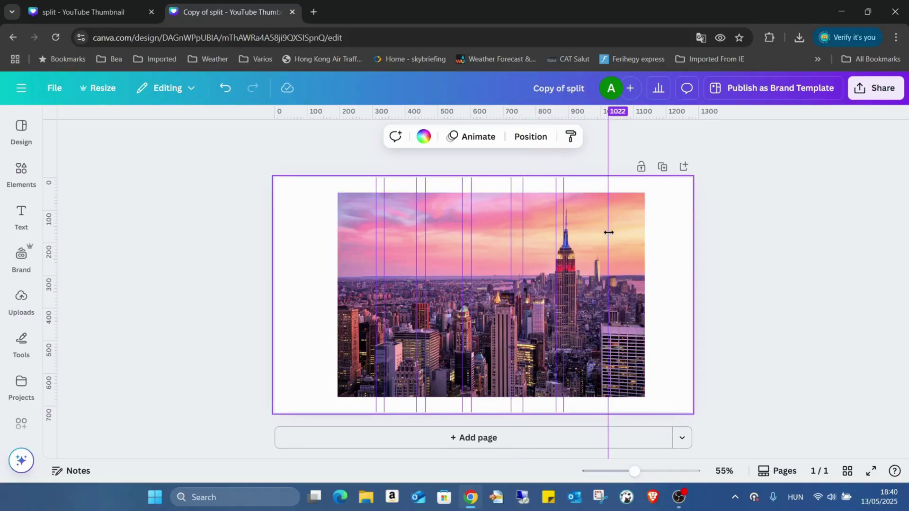
- Complete a sixth narrow guide pair at about 1000 and 1022 px and narrow the fourth pair to about 725 and 752 px
left_click_drag(610, 233, 607, 233)
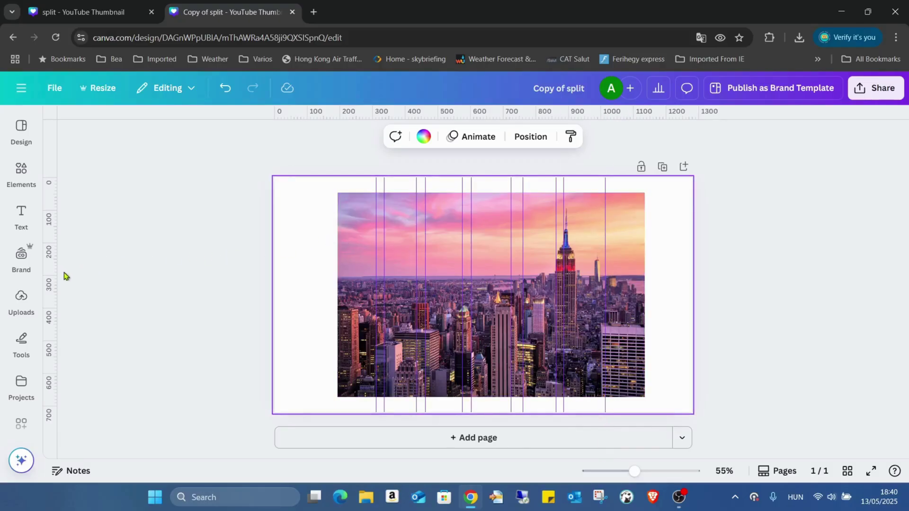
left_click_drag(50, 271, 607, 264)
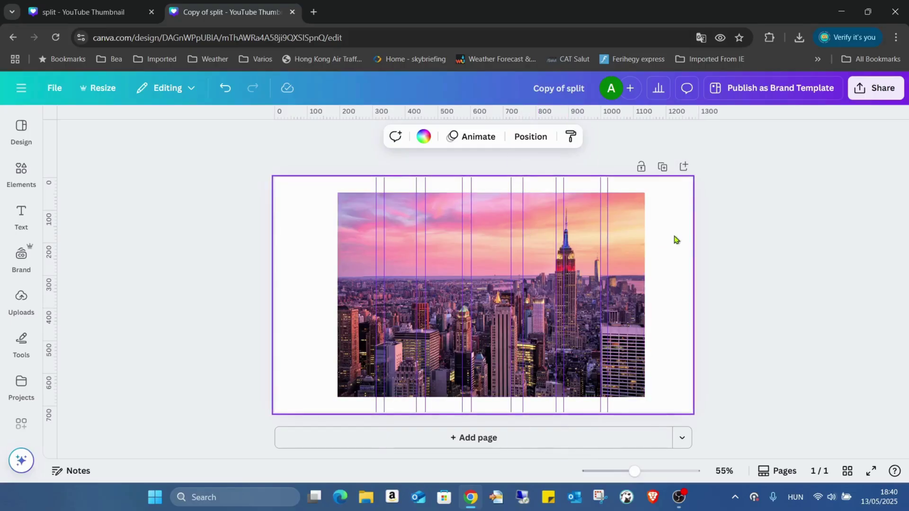
left_click_drag(561, 202, 518, 204)
- Select the bottommost photo in the layer list and crop its right edge to the first guide, leaving the leftmost panel
left_click(541, 137)
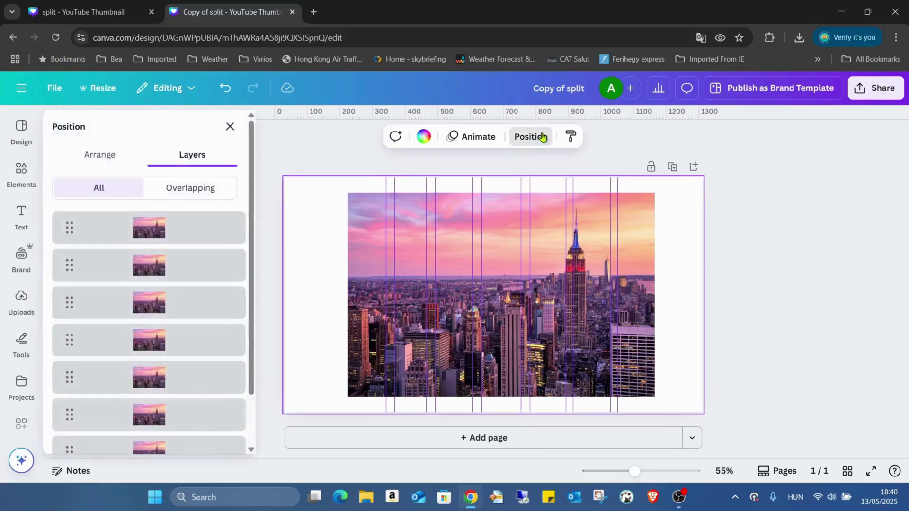
scroll(221, 298, "down", 3)
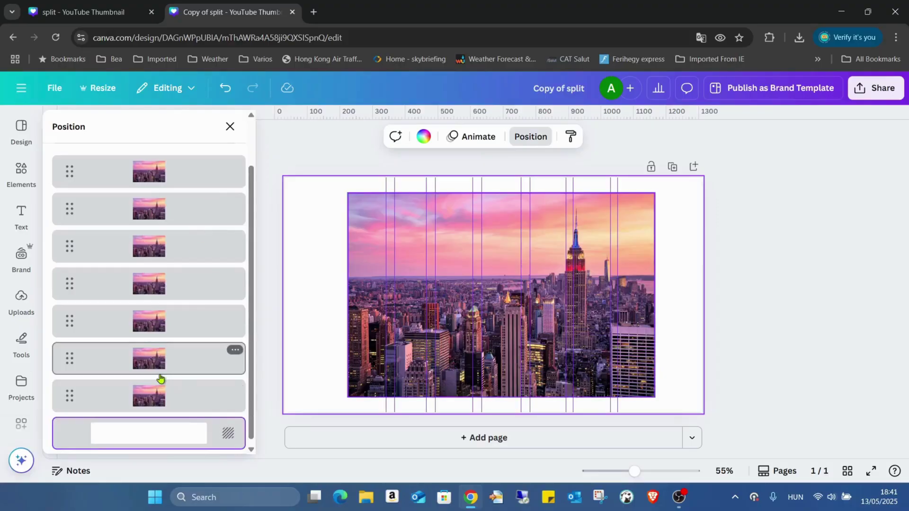
left_click(184, 402)
scroll(180, 440, "down", 1)
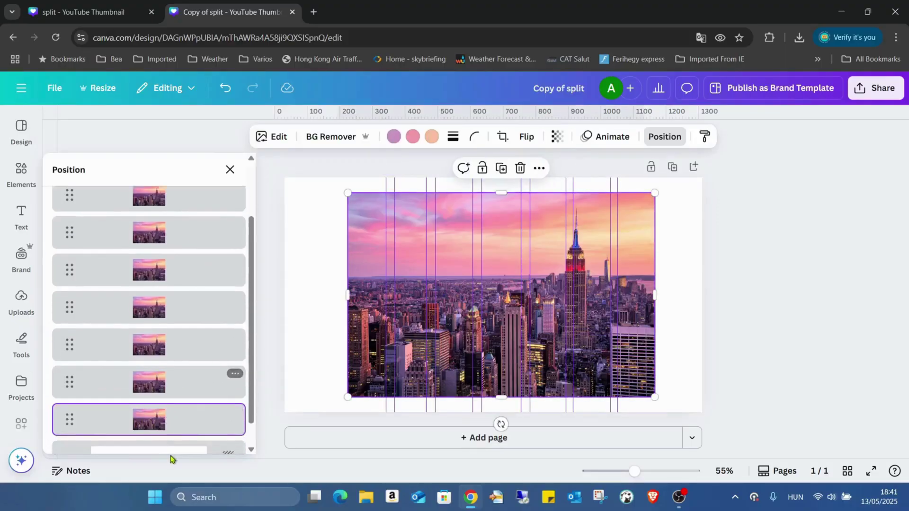
left_click_drag(656, 293, 388, 288)
- Crop the next two photo layers up the stack to the second and third panels between the guide pairs
left_click(191, 372)
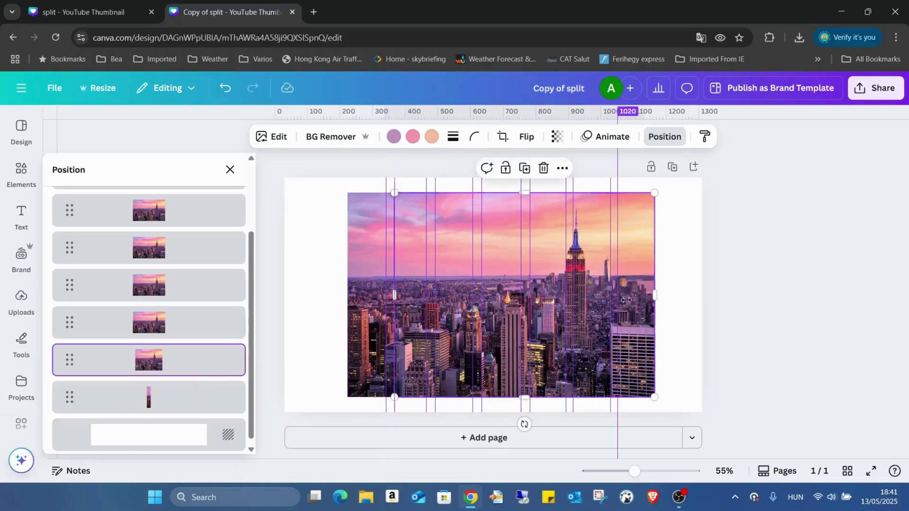
left_click_drag(656, 295, 427, 285)
left_click(211, 327)
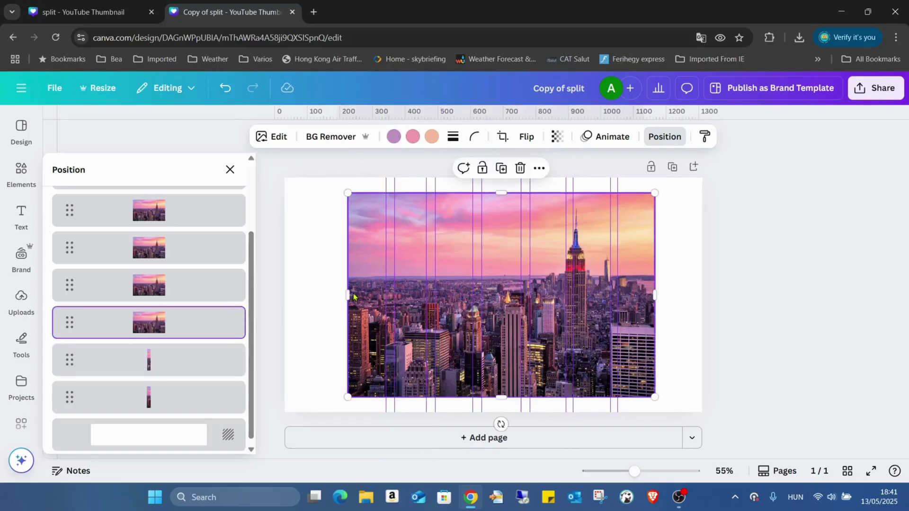
left_click_drag(348, 295, 435, 296)
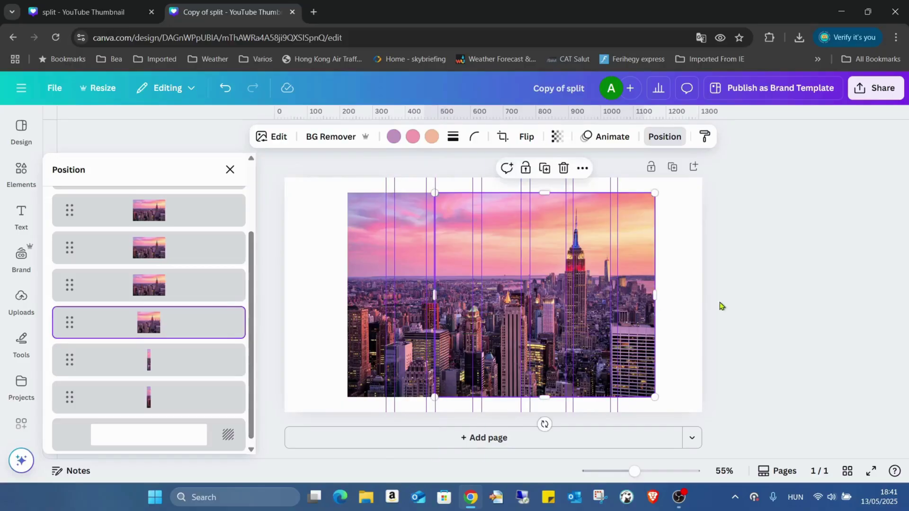
left_click_drag(654, 295, 472, 296)
- Crop the next two photo layers to the fourth and fifth panels, matching both side edges to the guides
left_click(209, 284)
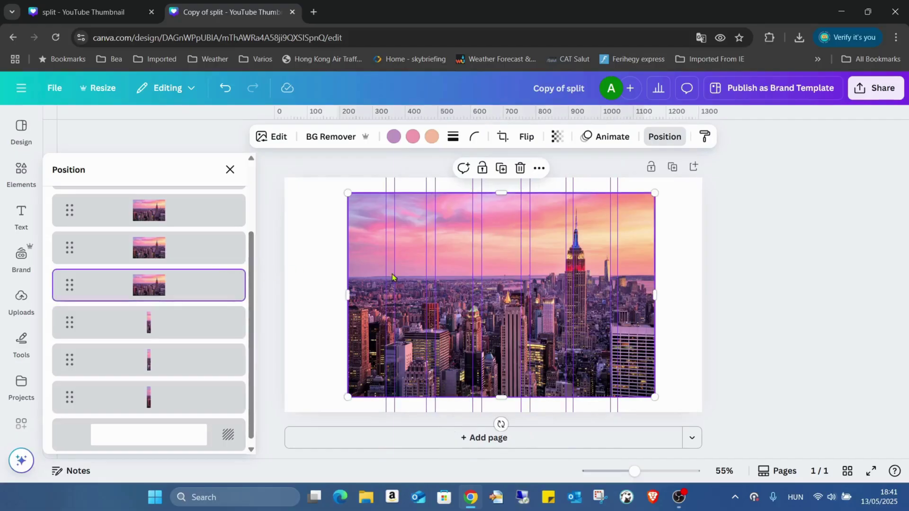
left_click_drag(346, 295, 481, 295)
left_click_drag(654, 296, 521, 289)
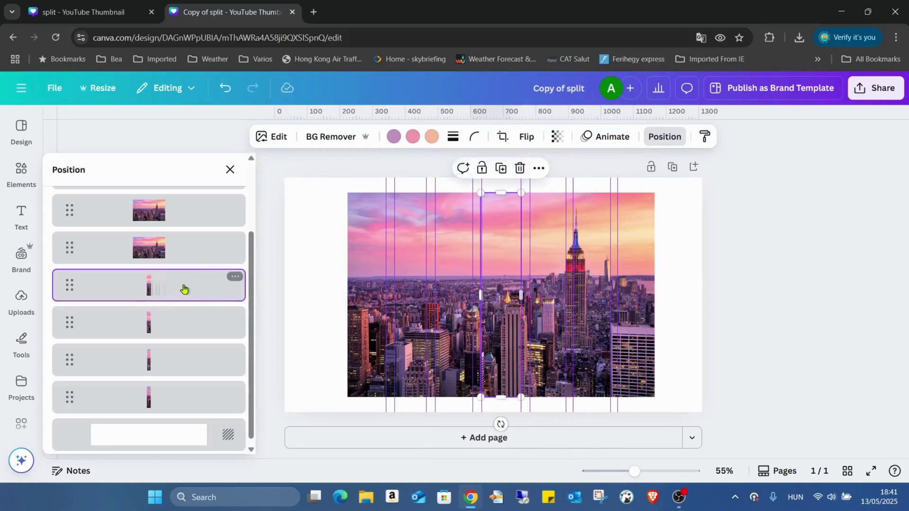
left_click(194, 258)
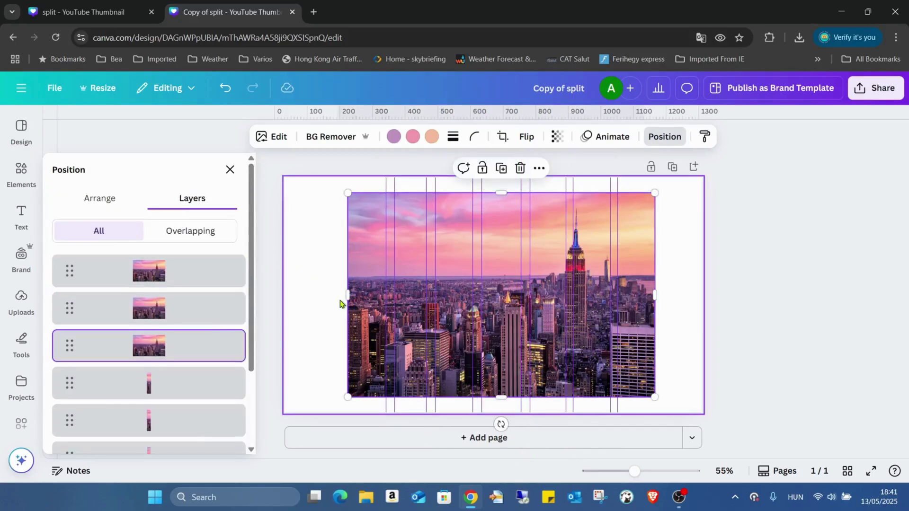
left_click_drag(348, 295, 529, 301)
left_click_drag(654, 294, 562, 294)
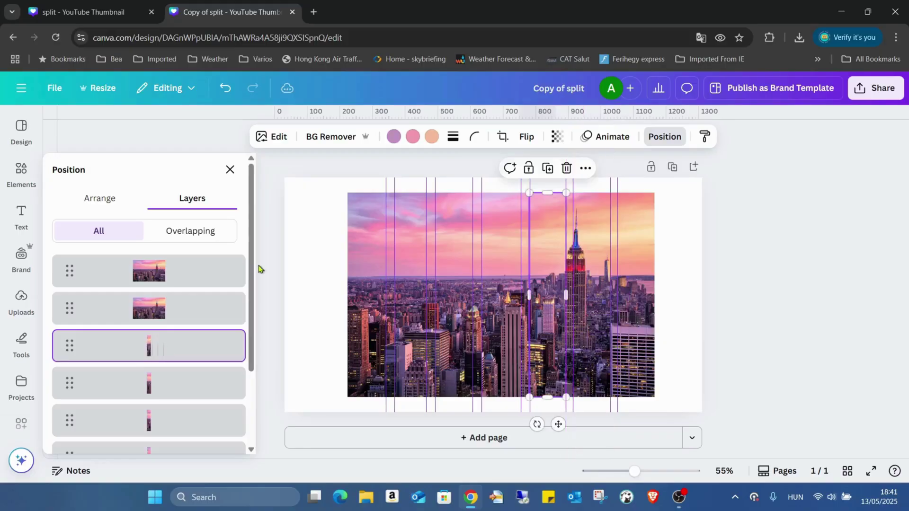
- Crop the last two photo layers to the sixth panel between its guides and the seventh panel beyond the last guide
left_click(209, 315)
left_click_drag(348, 295, 611, 312)
left_click(151, 269)
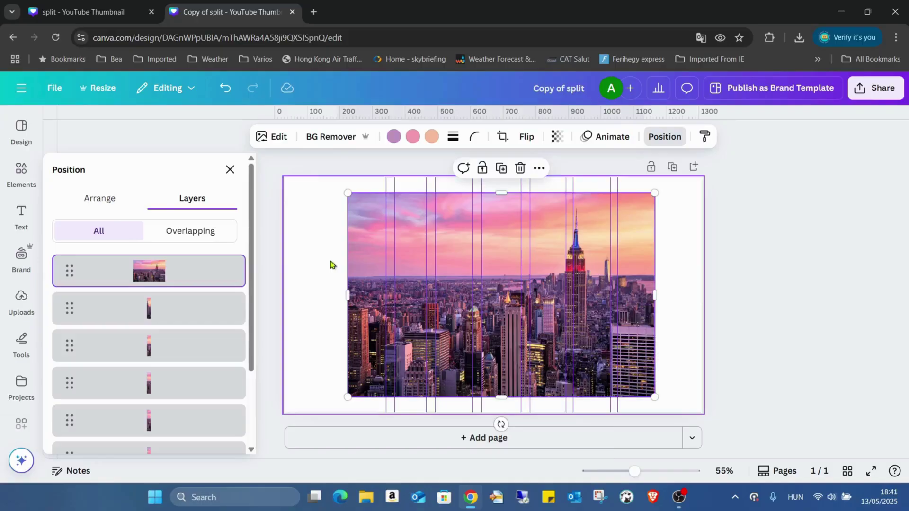
left_click_drag(345, 280, 647, 289)
left_click(674, 271)
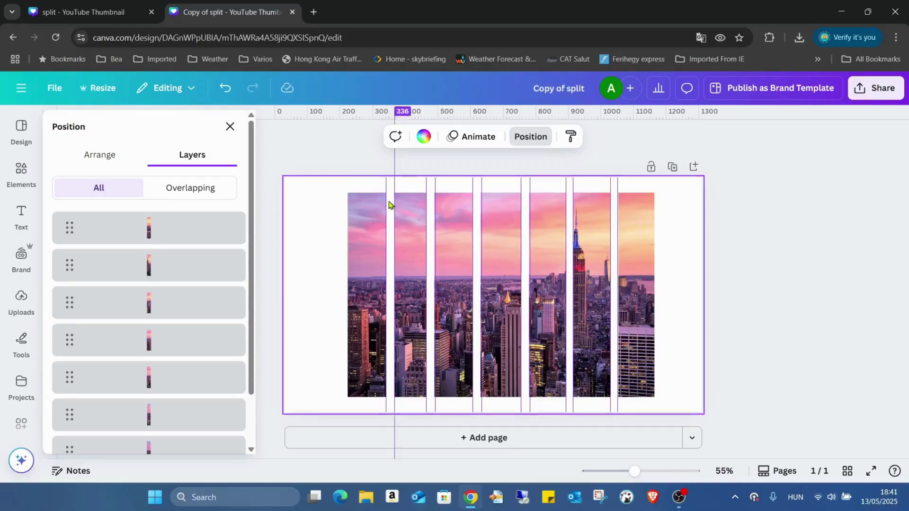
- Shorten the first and second panels by cropping their top and bottom edges to different heights
left_click(368, 227)
left_click_drag(370, 194, 370, 220)
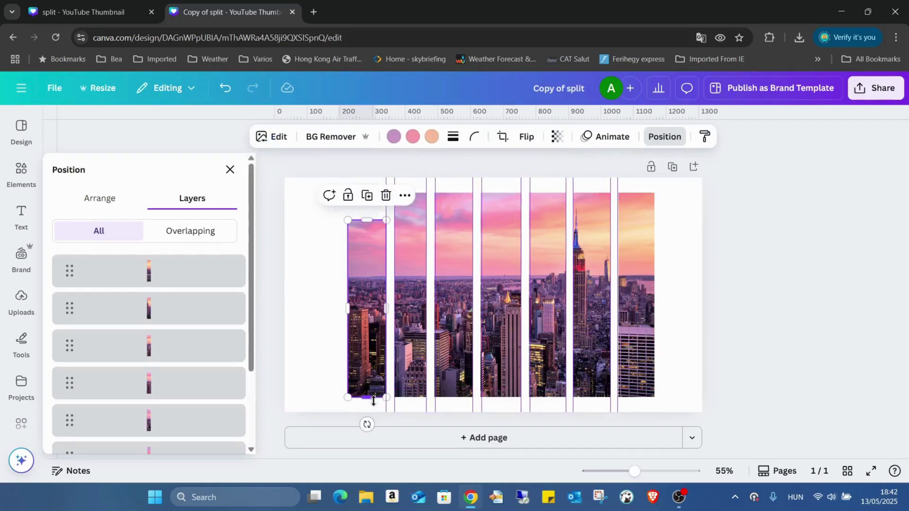
left_click_drag(374, 401, 374, 383)
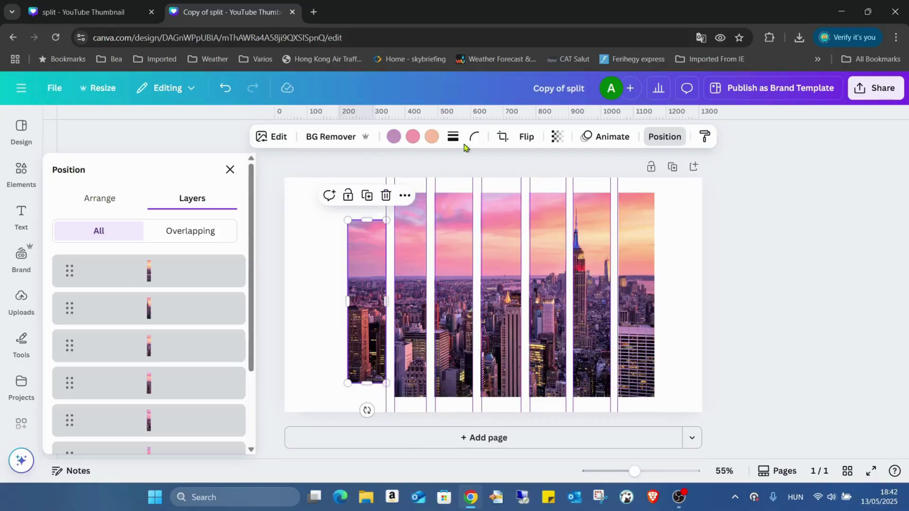
left_click(410, 253)
left_click_drag(417, 196, 415, 208)
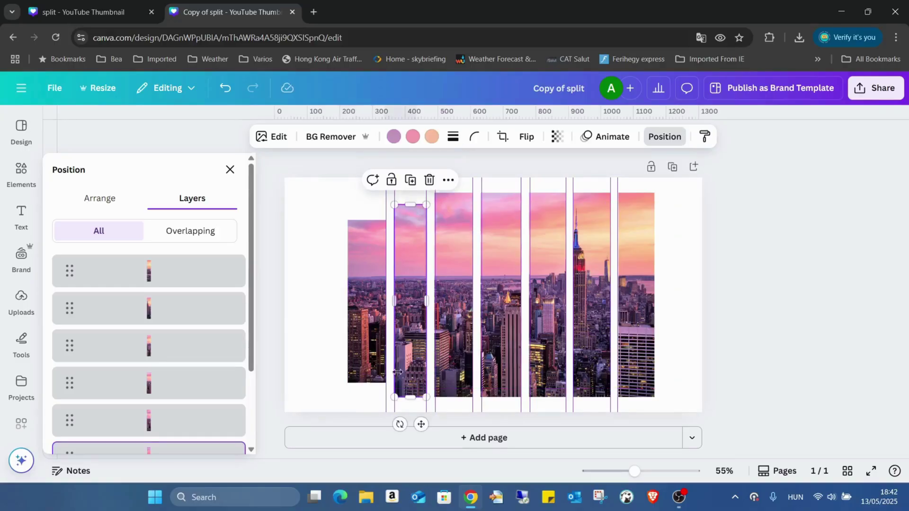
left_click_drag(418, 400, 419, 372)
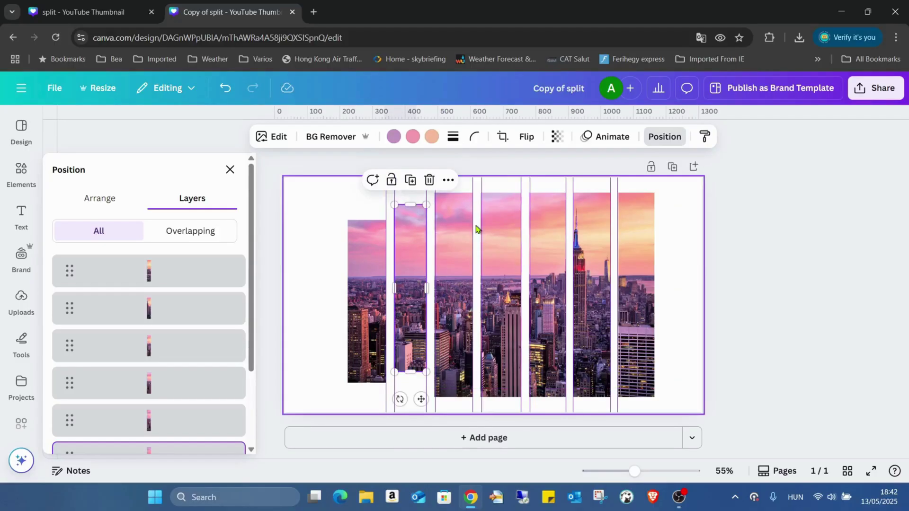
- Crop the third panel slightly at the top and more at the bottom, and trim both ends of the fourth panel
left_click(462, 207)
left_click_drag(460, 198, 461, 201)
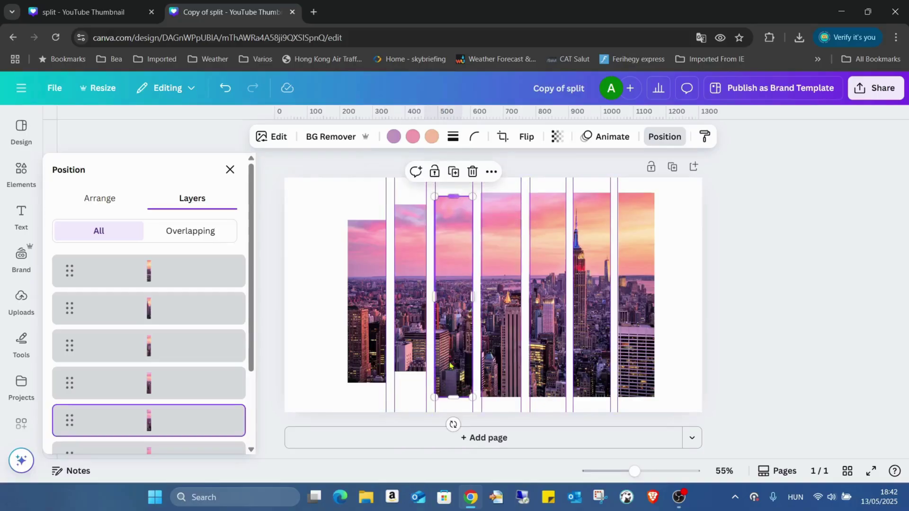
left_click_drag(462, 397, 463, 365)
left_click(501, 209)
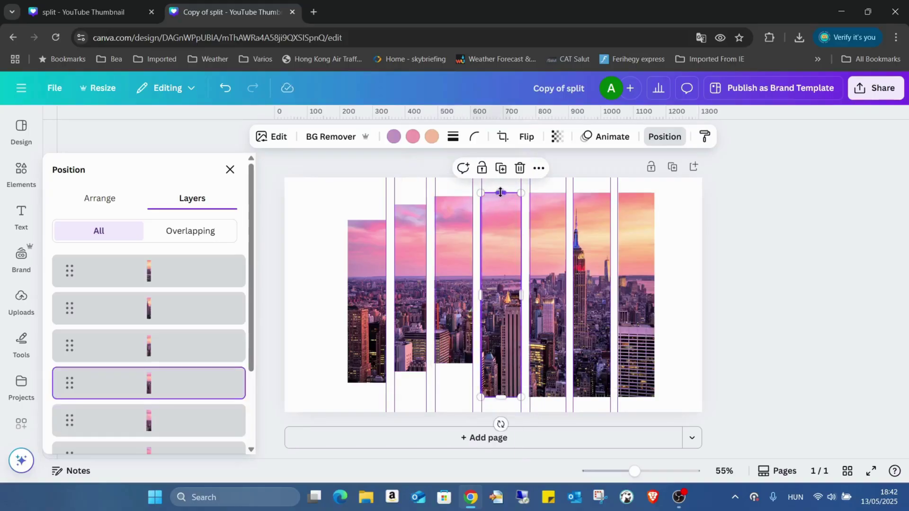
left_click_drag(501, 193, 501, 209)
left_click_drag(508, 401, 507, 377)
- Crop the fifth panel's top and bottom edges to shorten it, undoing the accidental corner resize
left_click(549, 230)
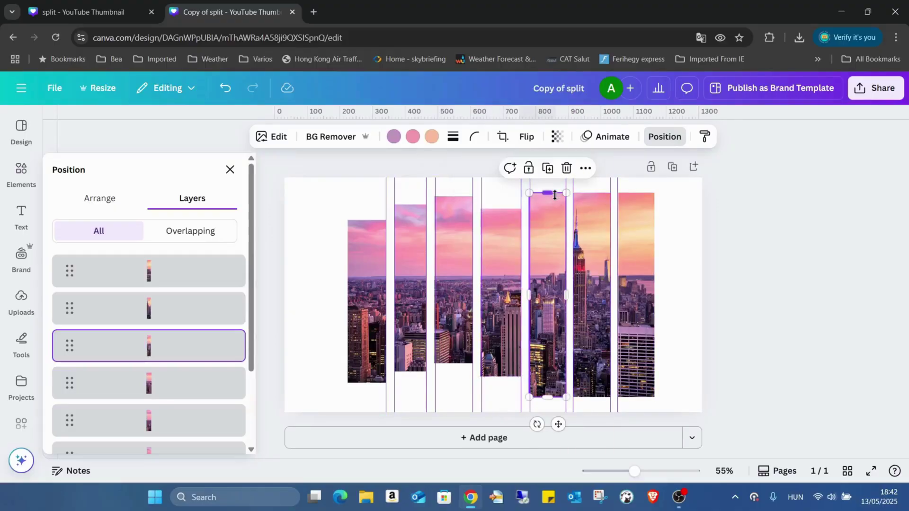
left_click_drag(555, 195, 556, 221)
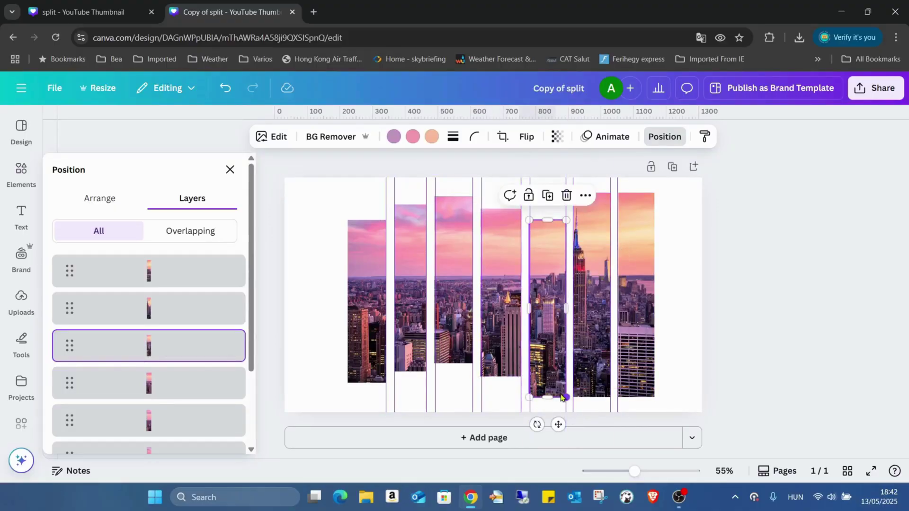
left_click_drag(562, 398, 553, 388)
left_click(225, 88)
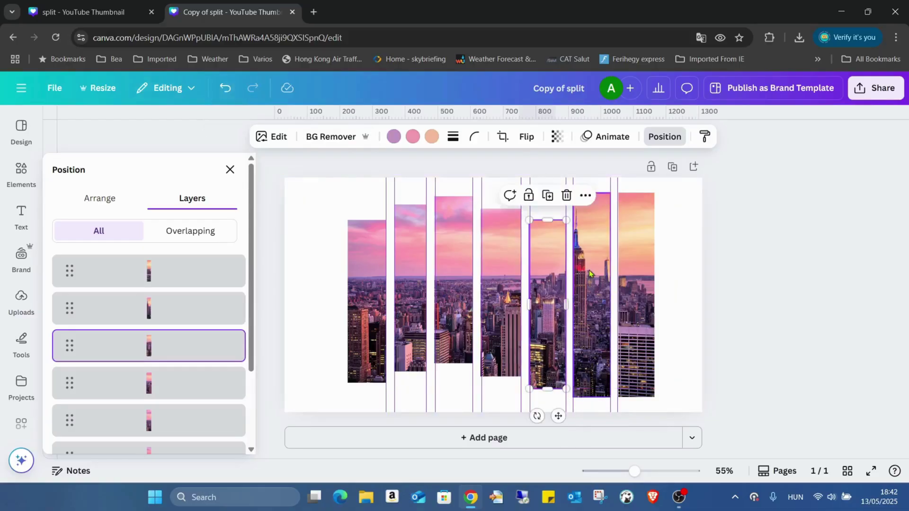
- Shorten the sixth and seventh panels by cropping their top and bottom edges to staggered heights
left_click(585, 216)
left_click_drag(590, 194, 590, 209)
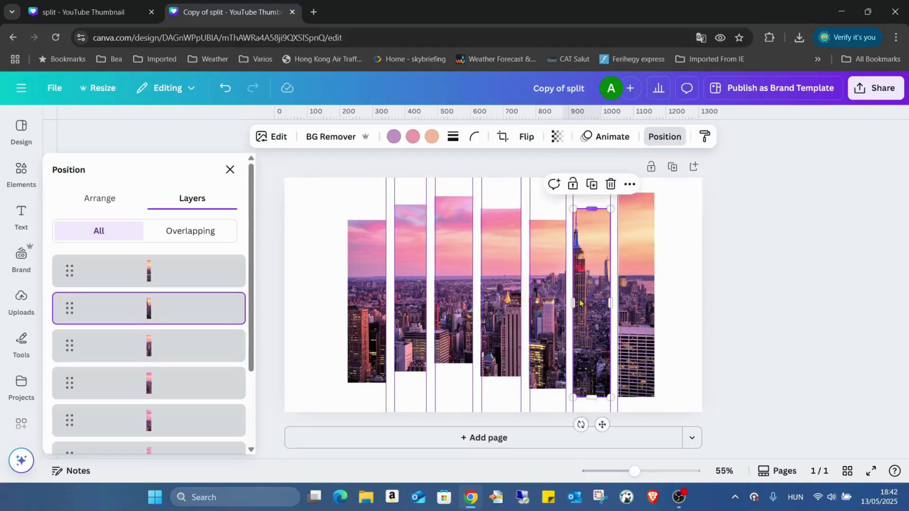
left_click_drag(595, 397, 595, 382)
left_click(639, 216)
left_click_drag(638, 196, 635, 203)
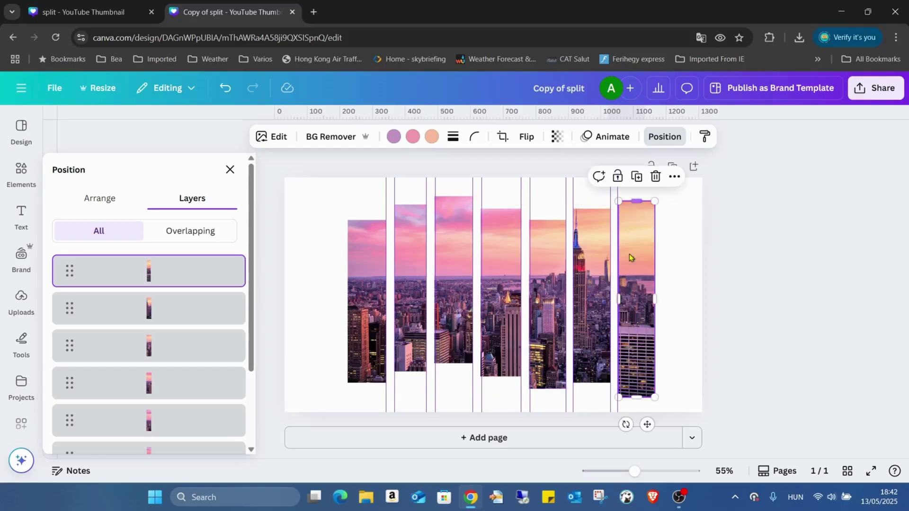
left_click_drag(638, 397, 636, 377)
left_click(703, 321)
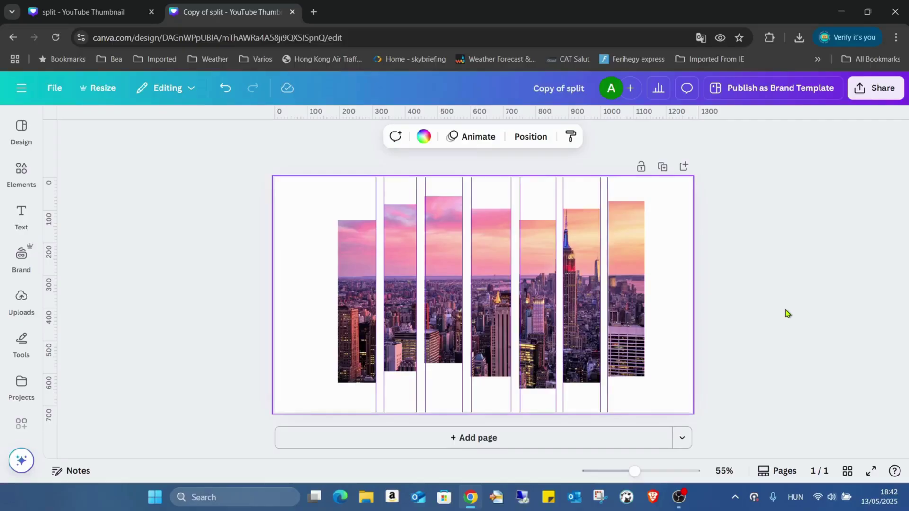
- Download the design as a PNG at size 3.125 (4000 × 2250 px) with a transparent background
left_click(886, 89)
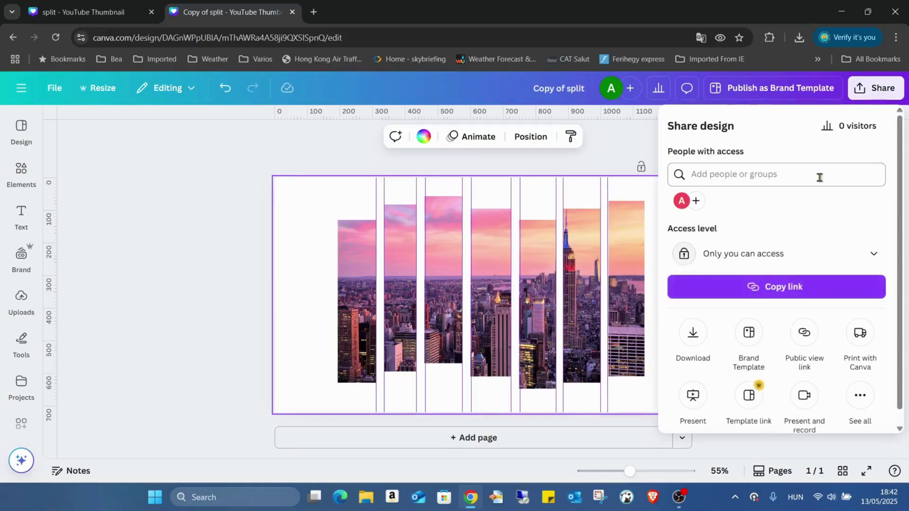
left_click(696, 332)
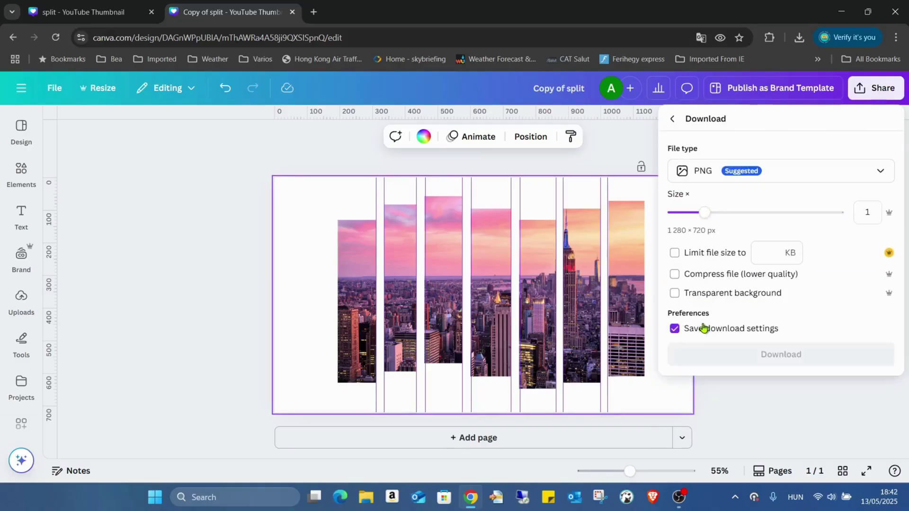
left_click_drag(808, 216, 875, 210)
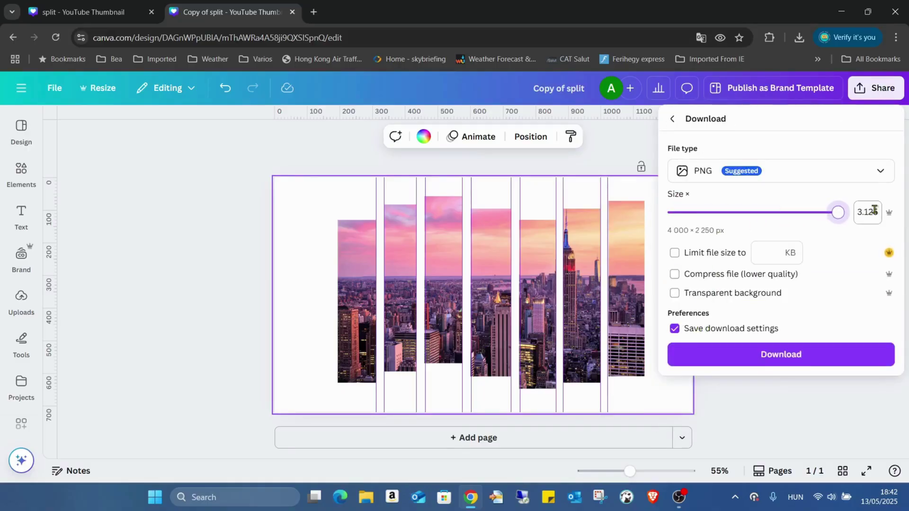
left_click(740, 293)
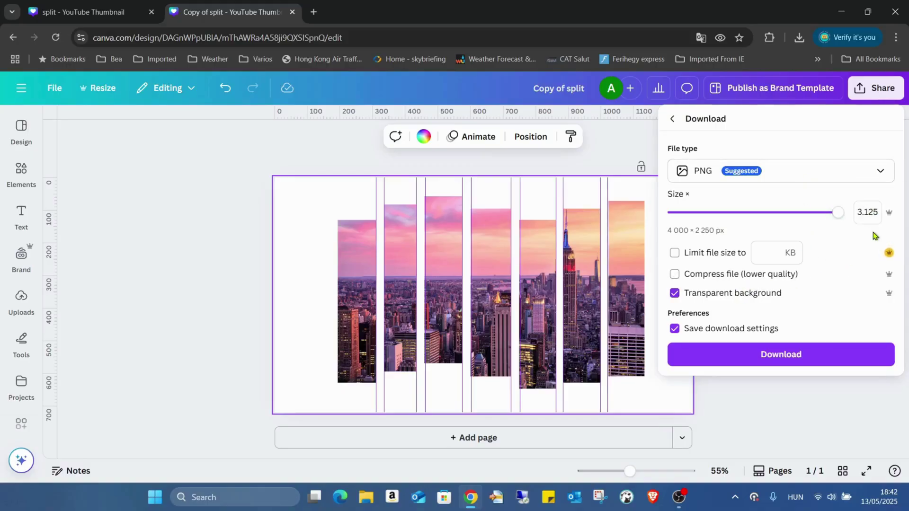
left_click(771, 356)
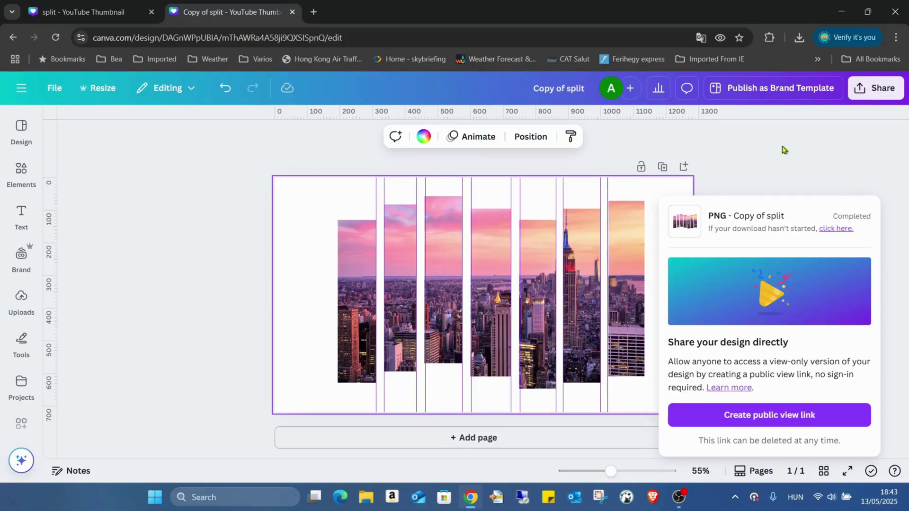
- Insert the downloaded Copy of split.png onto the page and enlarge it to fill the page, aligned over the panels
left_click(800, 37)
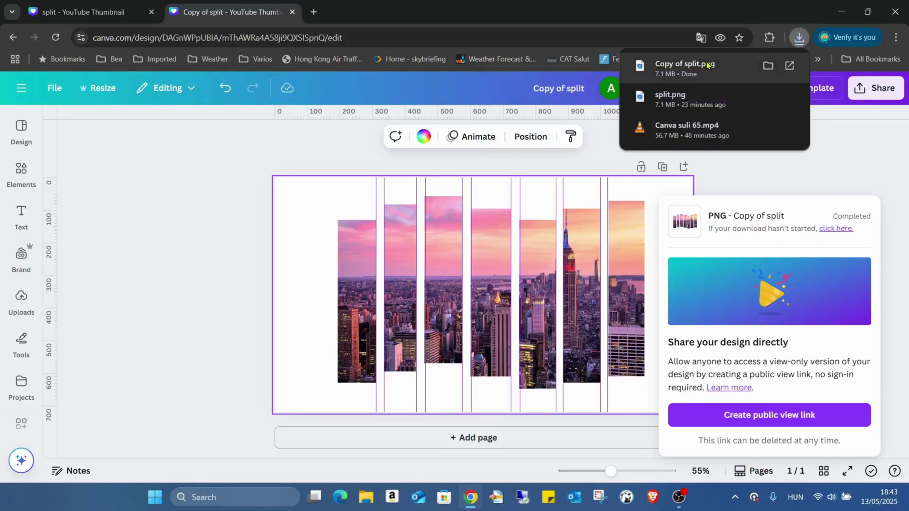
left_click_drag(707, 66, 311, 263)
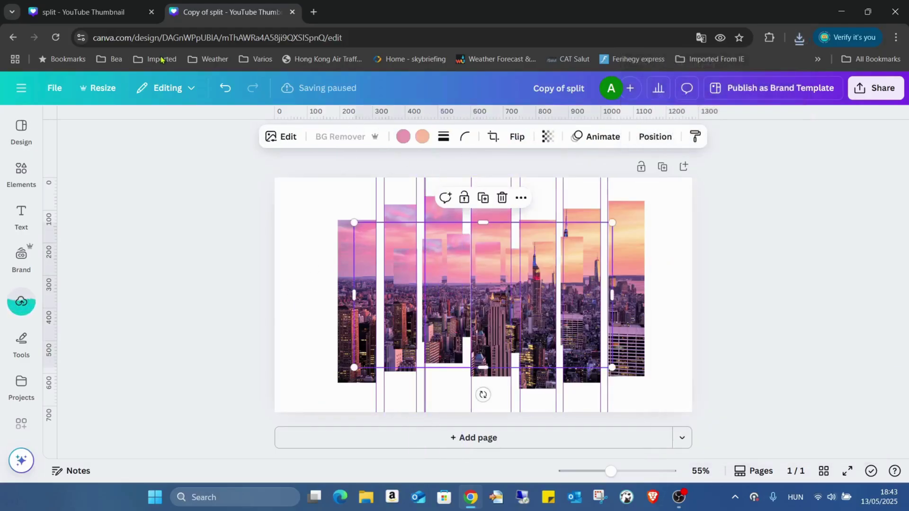
left_click(656, 268)
left_click_drag(537, 252, 457, 207)
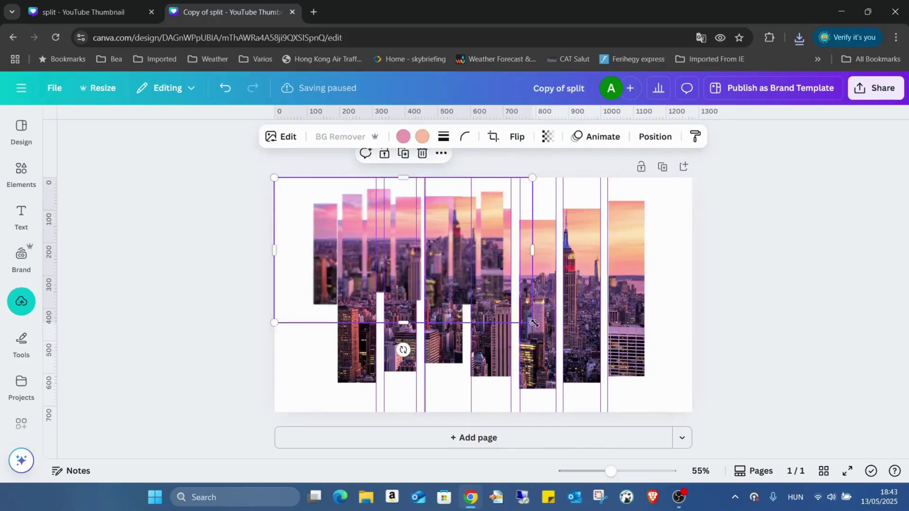
left_click_drag(532, 322, 686, 438)
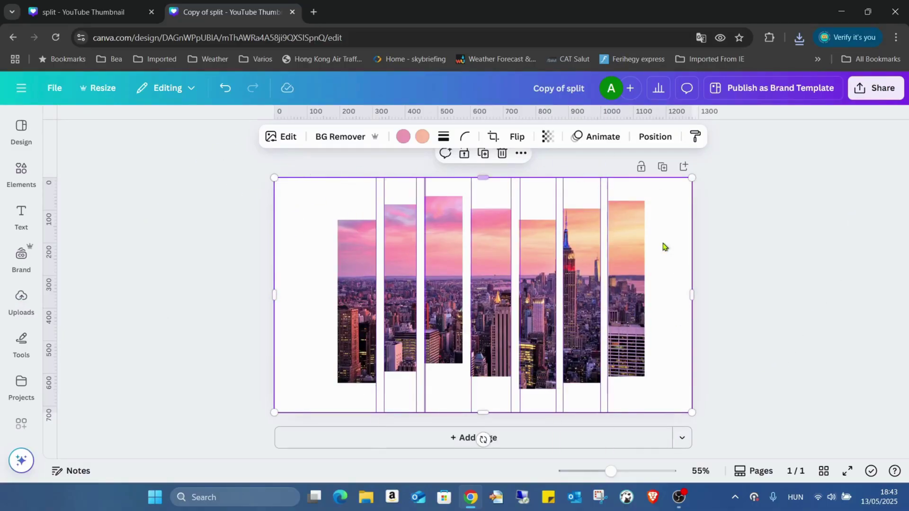
- Apply a custom Duotone effect with black highlights to the inserted image to make a black silhouette of the panels
left_click(287, 136)
scroll(199, 273, "down", 5)
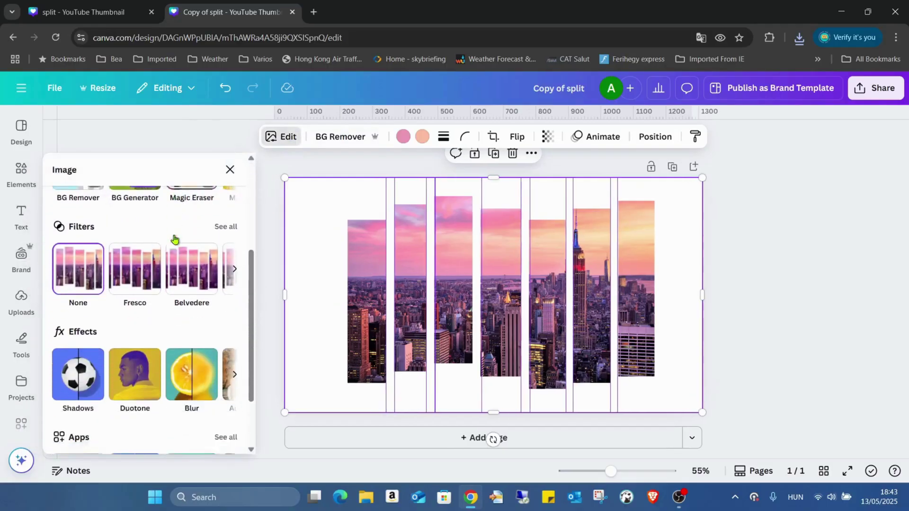
left_click(150, 297)
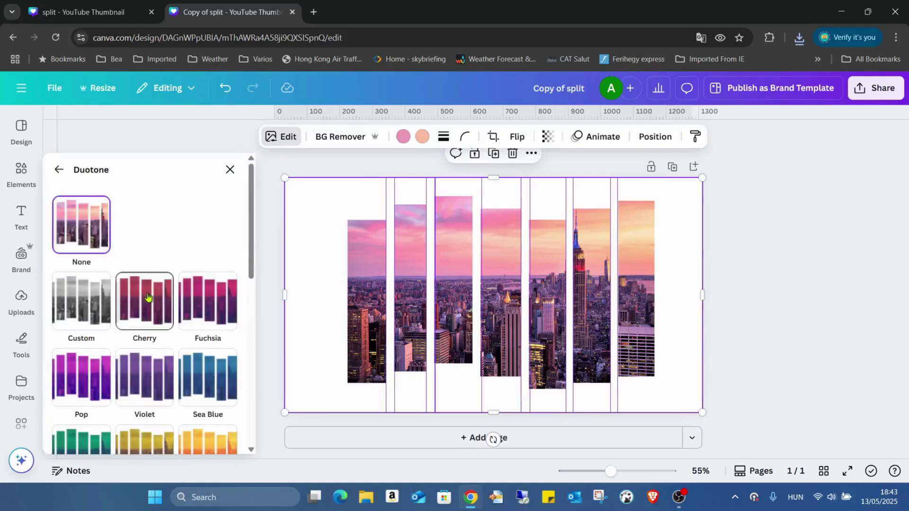
left_click(84, 316)
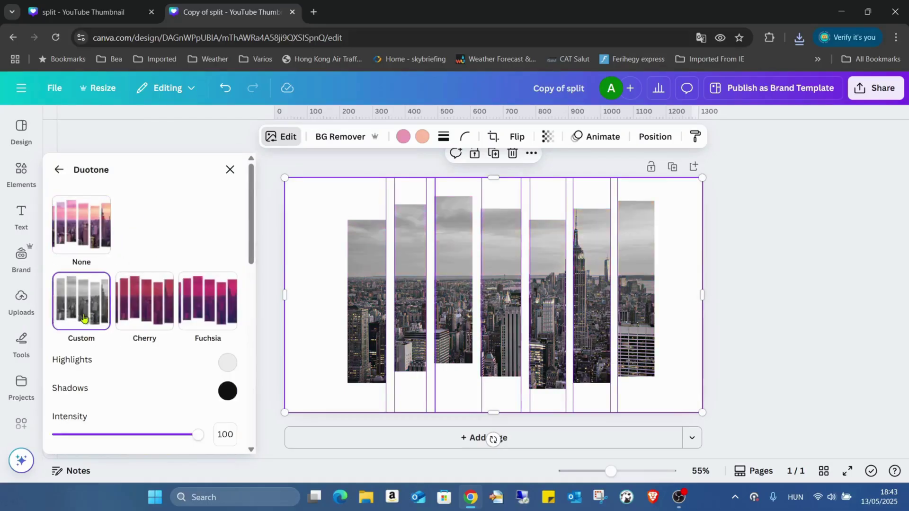
left_click(227, 362)
left_click_drag(242, 242, 217, 321)
left_click(229, 170)
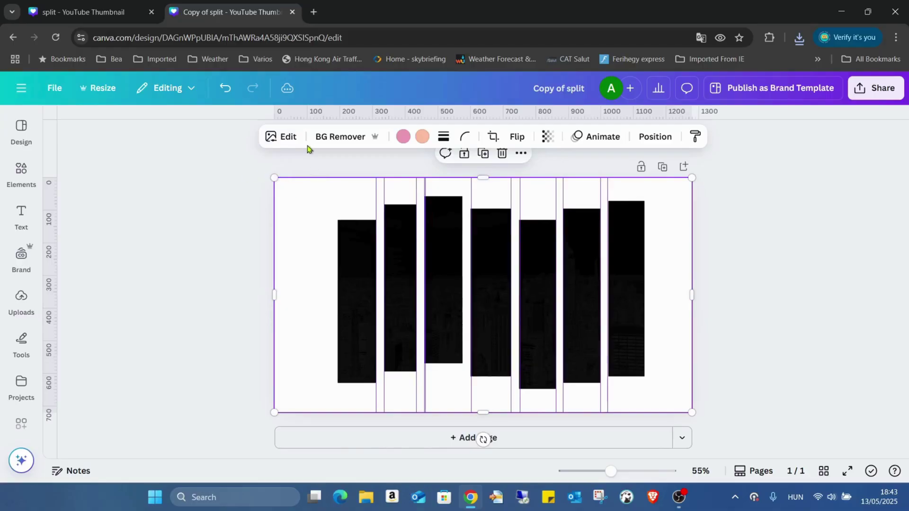
- Apply a whole-image blur to the black silhouette and raise its intensity to soften the edges
left_click(285, 138)
scroll(171, 256, "down", 2)
scroll(173, 277, "down", 4)
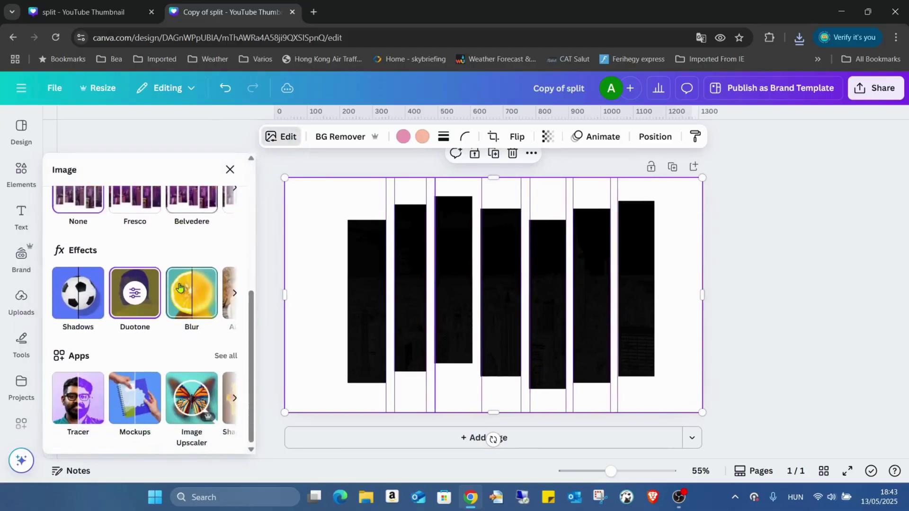
left_click(198, 303)
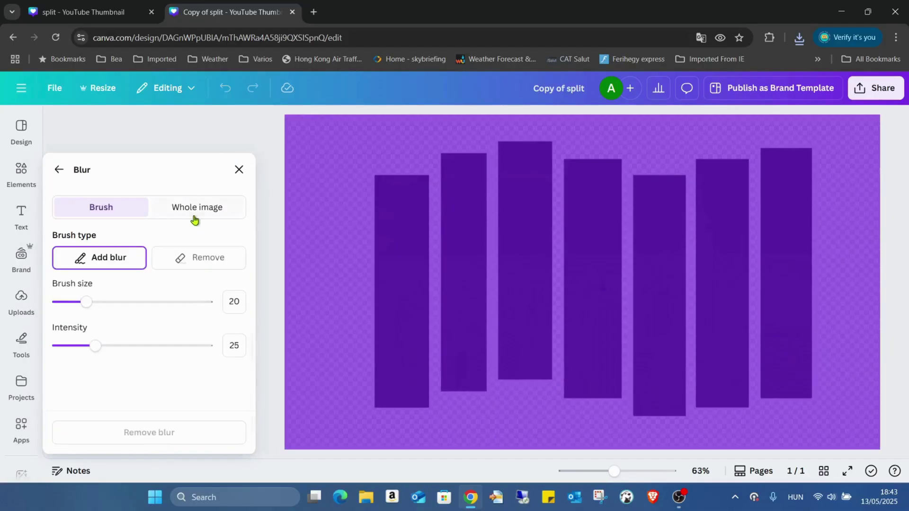
left_click(199, 207)
left_click_drag(65, 265, 116, 266)
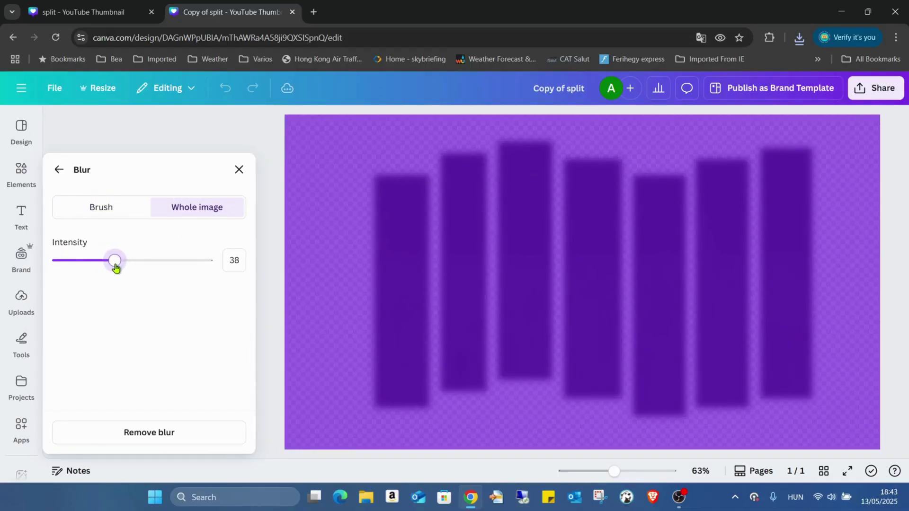
left_click(239, 258)
left_click(237, 168)
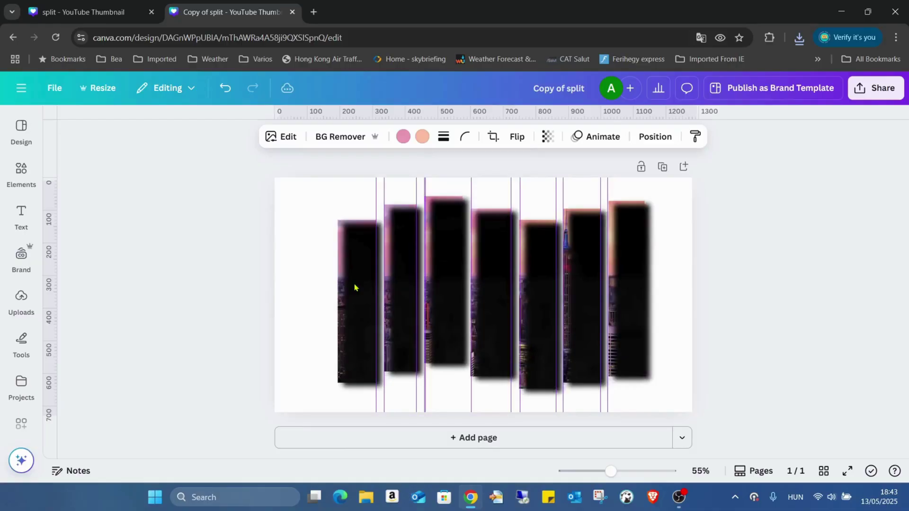
- Offset the blurred silhouette slightly right and down, and move its layer beneath all the photo panels as a shadow
left_click(355, 287)
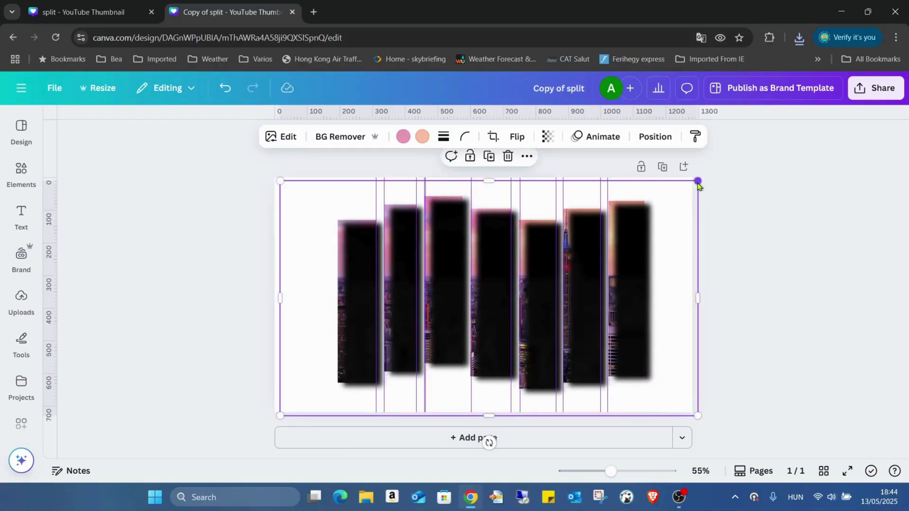
left_click(659, 138)
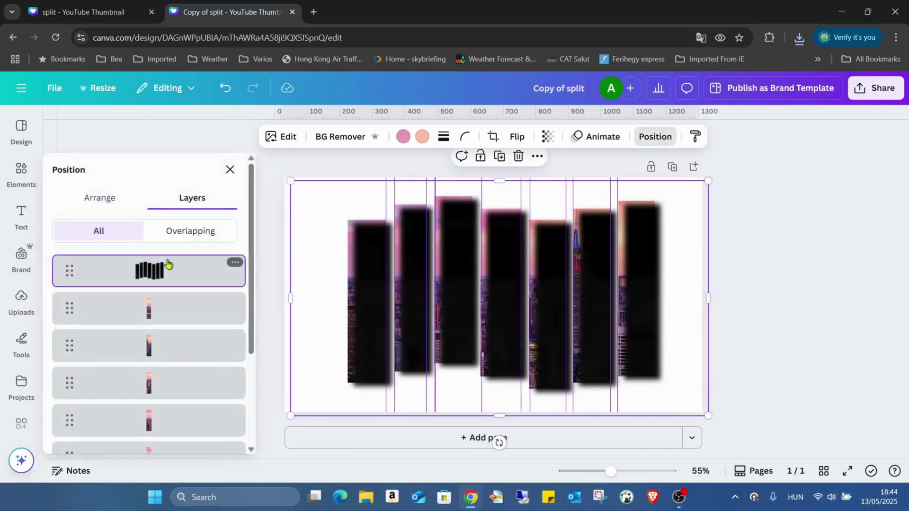
left_click_drag(188, 271, 193, 401)
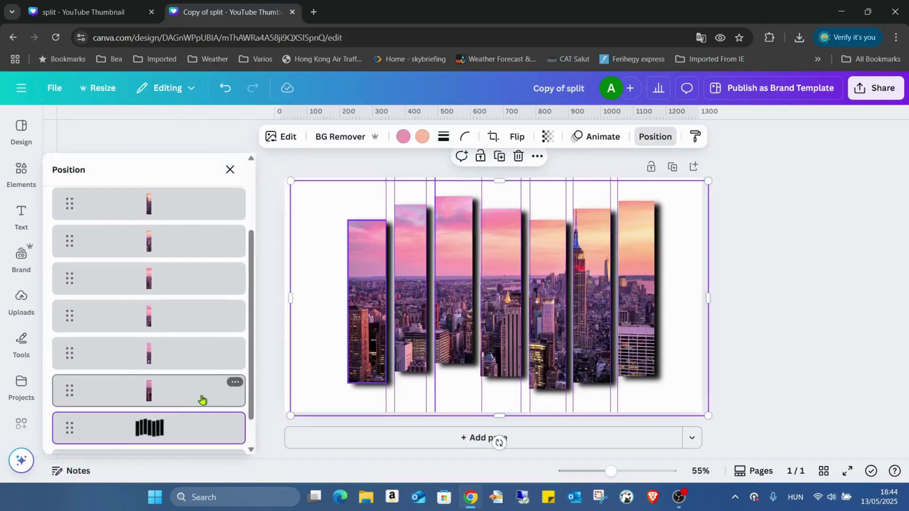
- Add a solid white border of weight 1 to all seven photo panels, leaving out the shadow layer
scroll(175, 296, "up", 5)
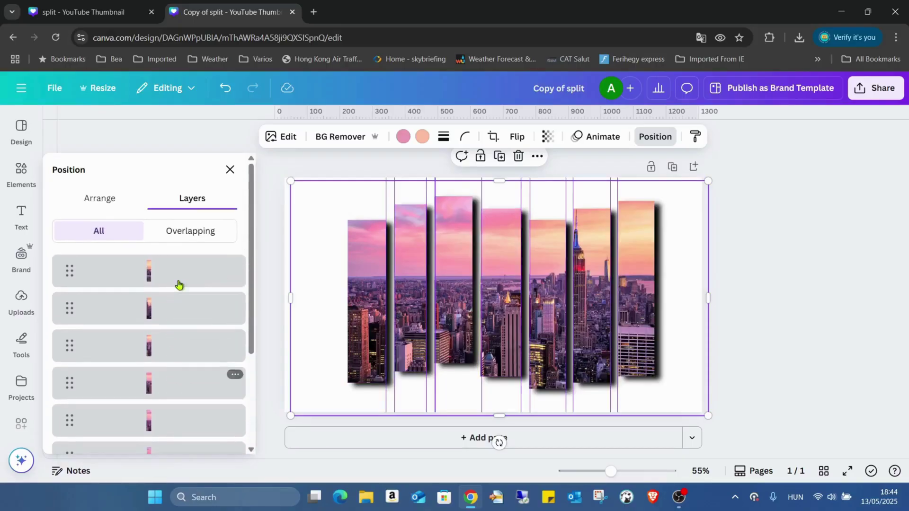
left_click(190, 270)
scroll(189, 270, "down", 5)
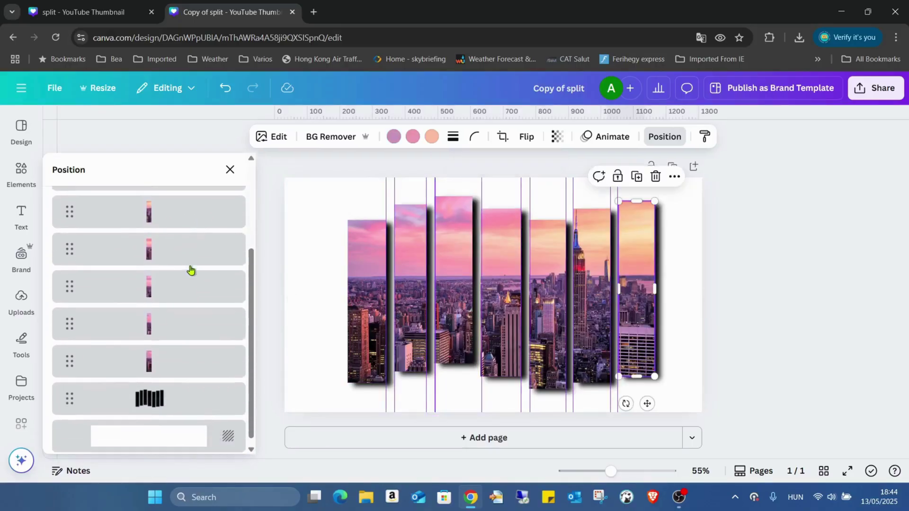
left_click(204, 355, "shift")
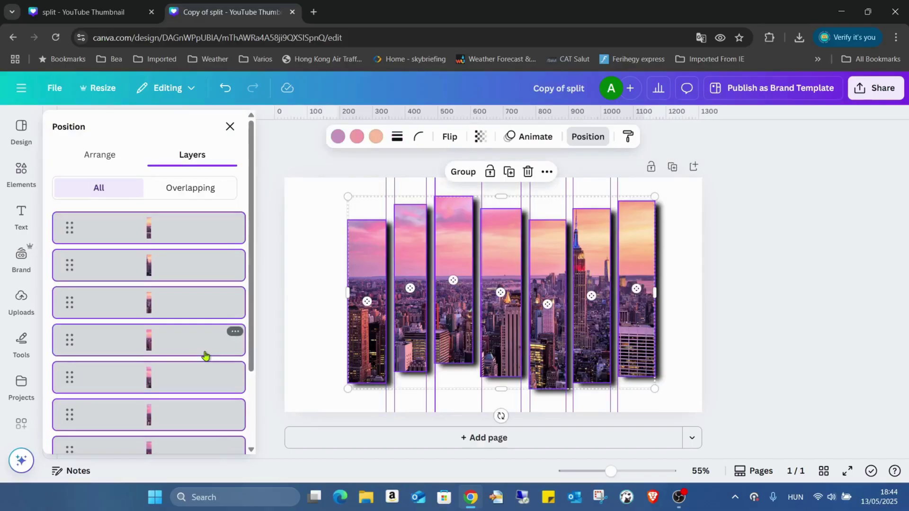
scroll(203, 359, "down", 5)
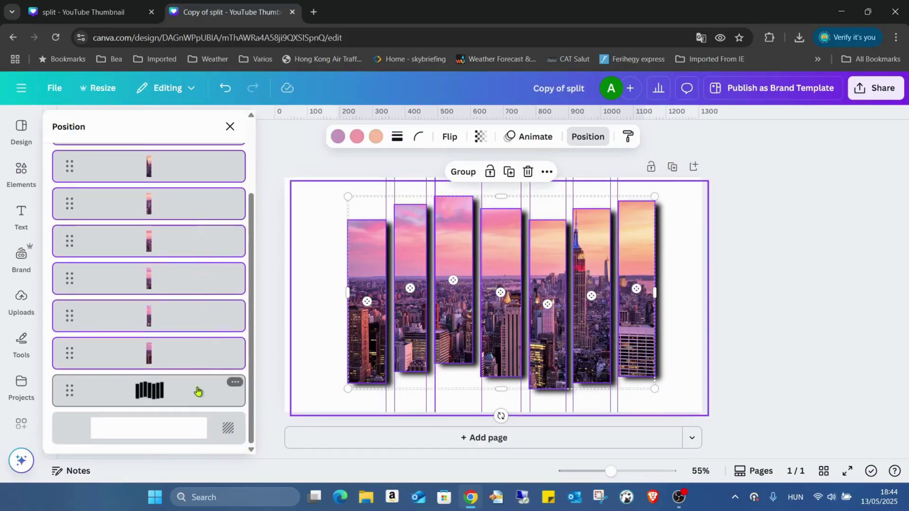
scroll(208, 388, "up", 1)
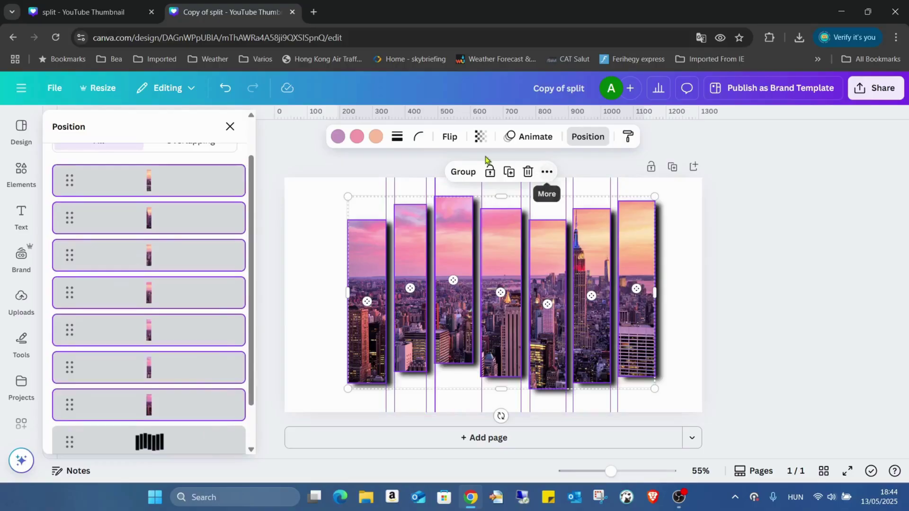
left_click(396, 135)
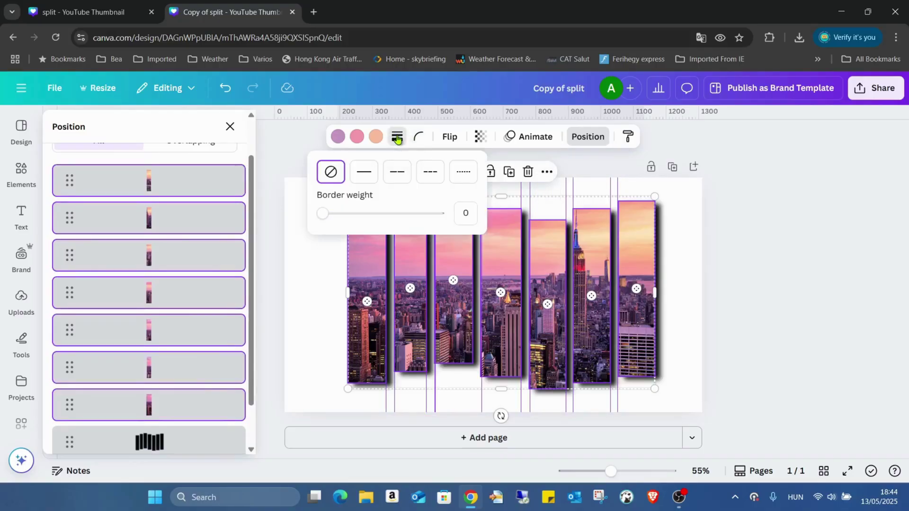
left_click(456, 213)
type("1")
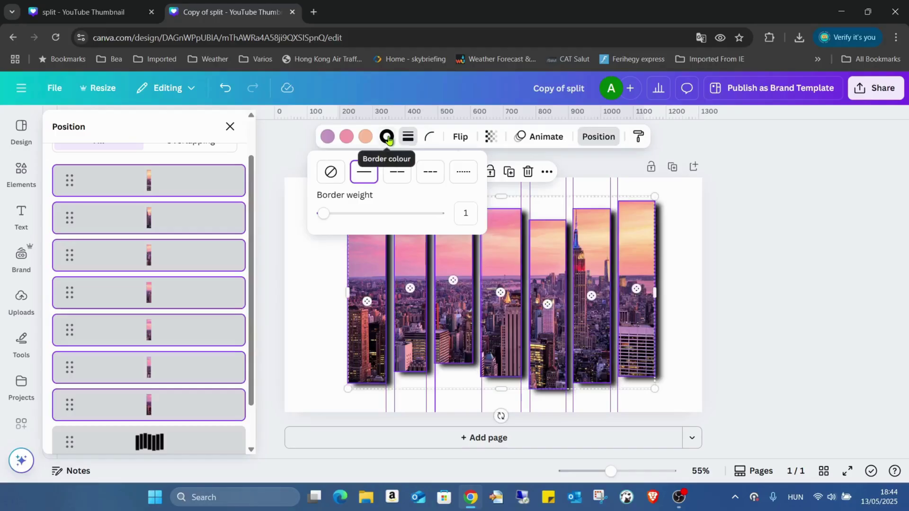
left_click(387, 138)
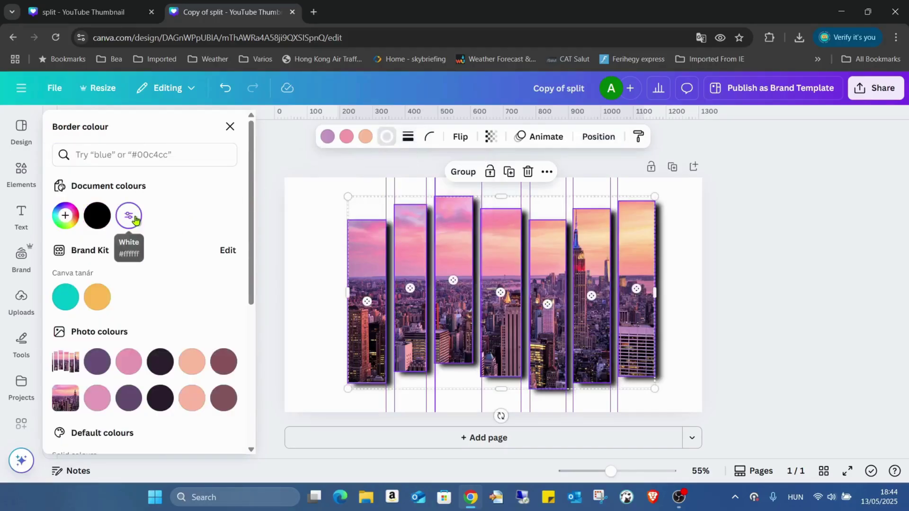
left_click(128, 216)
left_click(676, 205)
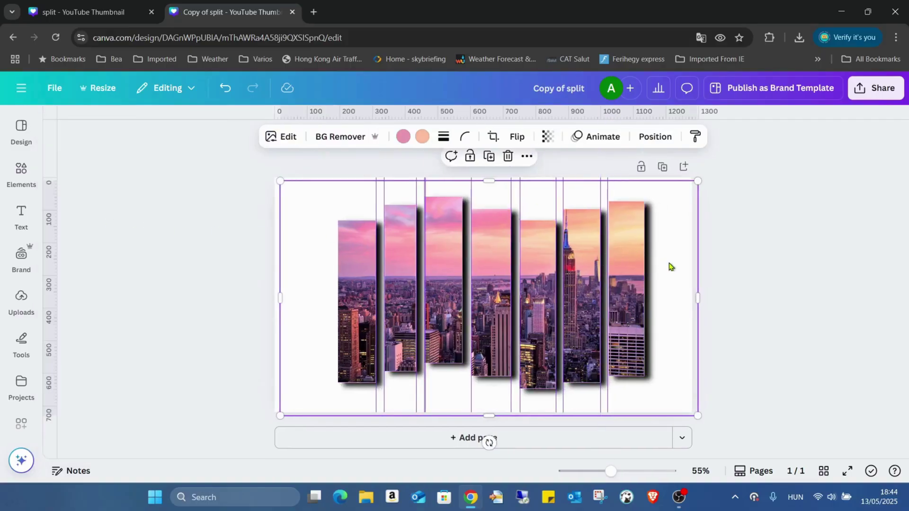
left_click(743, 255)
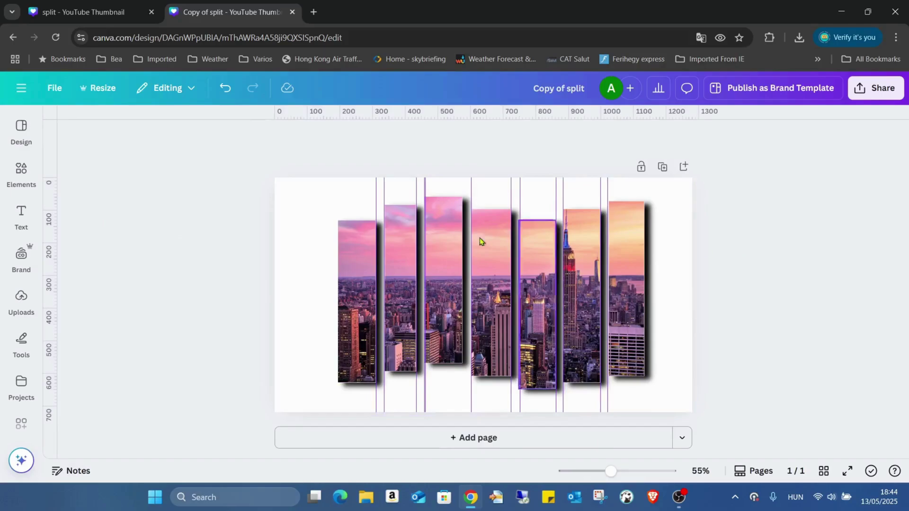
- Search the element library for "black wall" and look through the photo results for a background
left_click(19, 170)
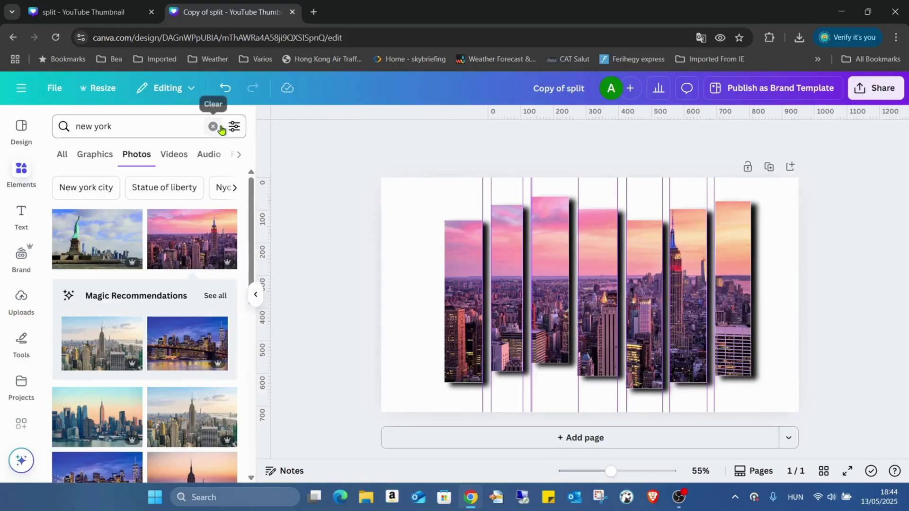
left_click(213, 131)
type("bla")
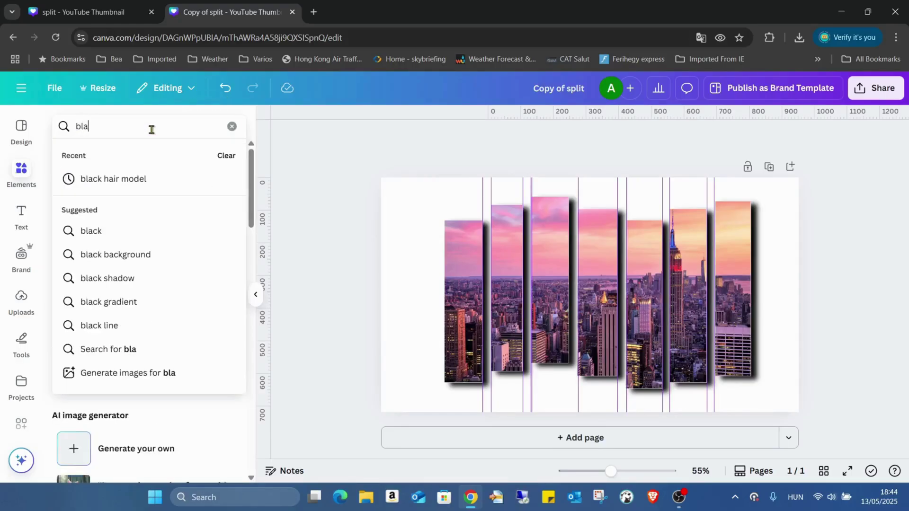
type("ck wall")
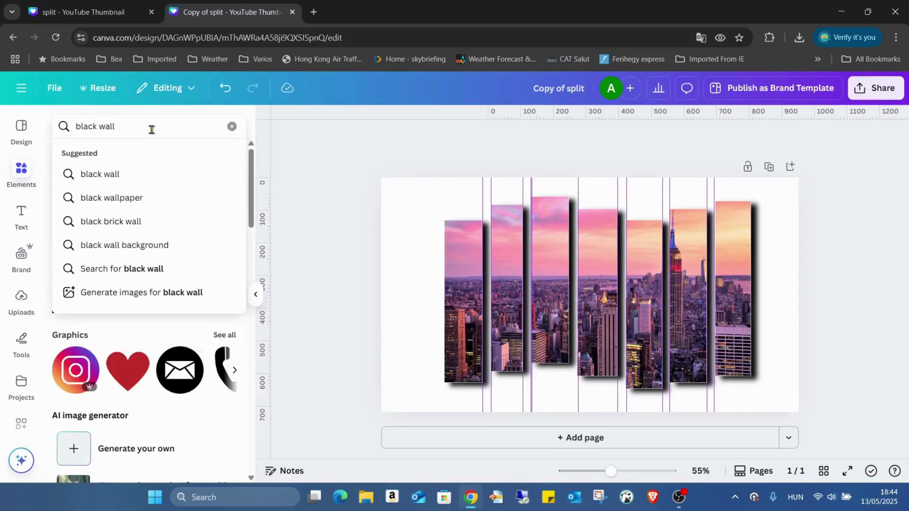
key("Return")
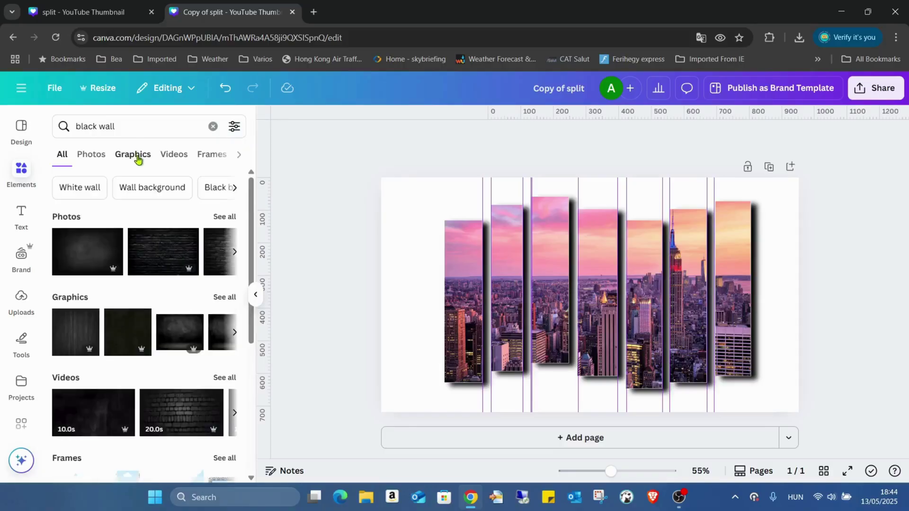
left_click(176, 156)
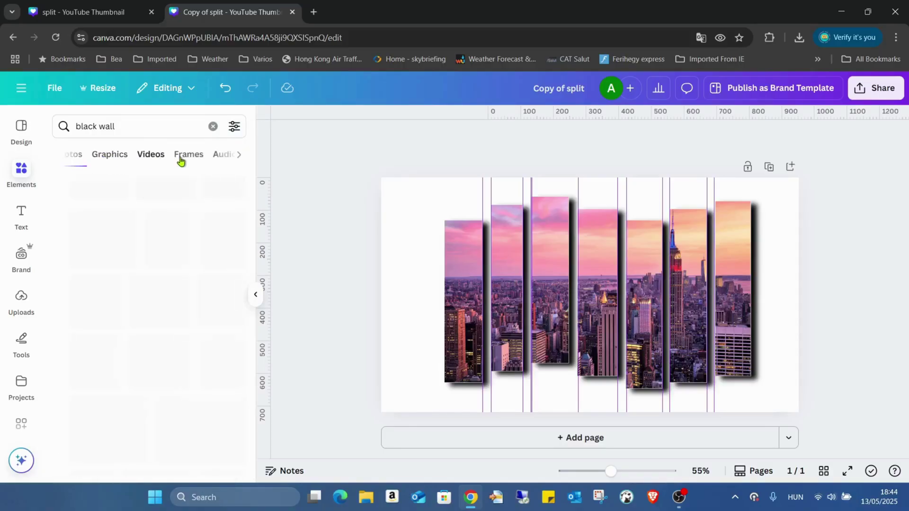
left_click(78, 156)
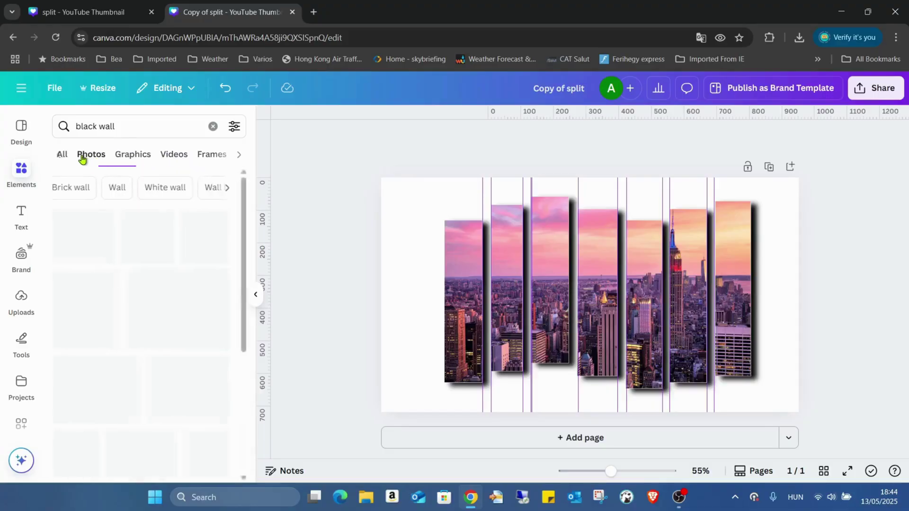
scroll(214, 244, "down", 3)
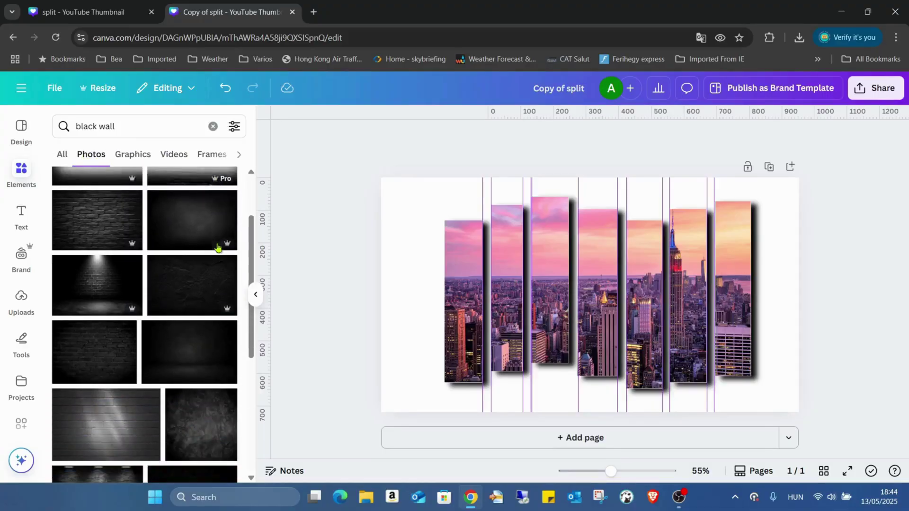
scroll(217, 247, "down", 5)
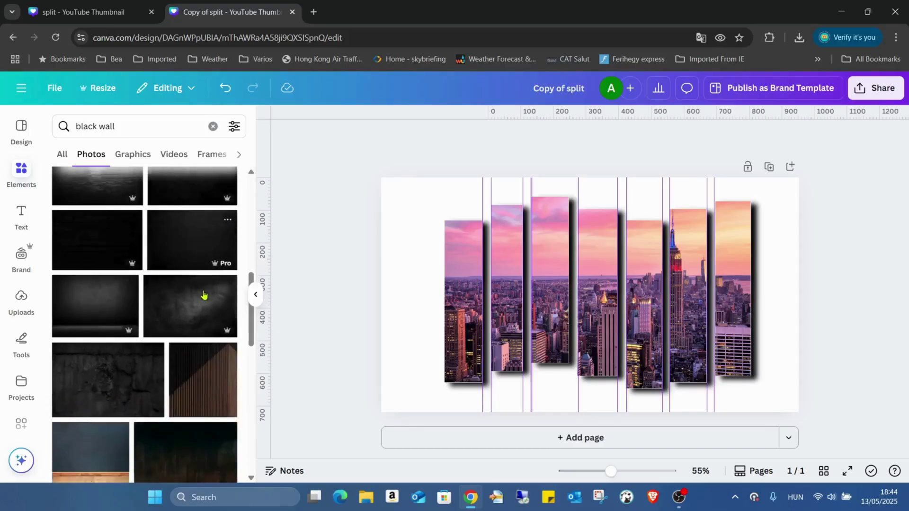
scroll(204, 295, "up", 10)
- Change the photo search to "grey wall" and look through the results for a background
left_click(99, 126)
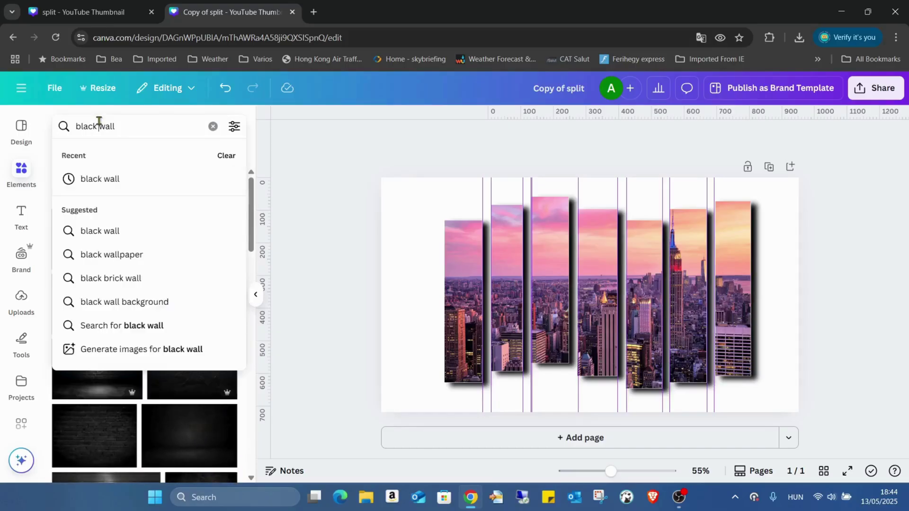
key("BackSpace")
key("BackSpace")
key("BackSpace")
key("BackSpace")
key("BackSpace")
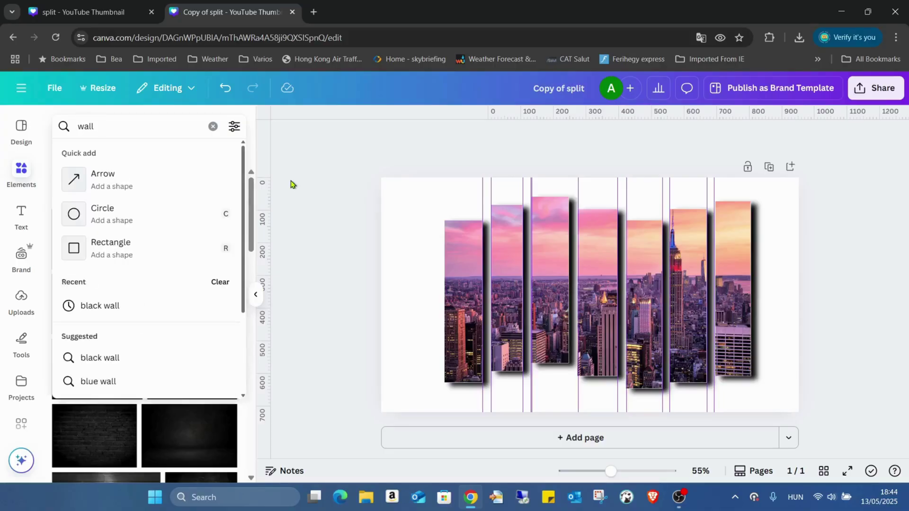
type("grey")
key("Return")
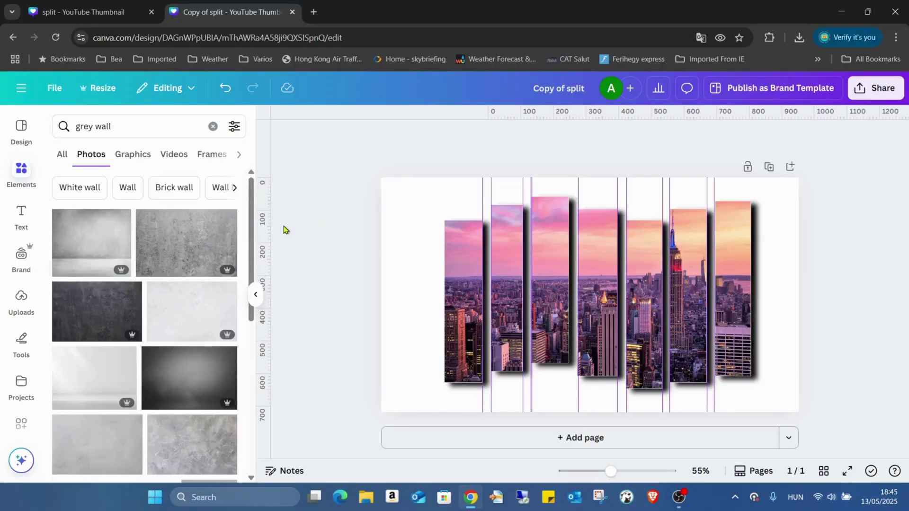
scroll(152, 278, "down", 4)
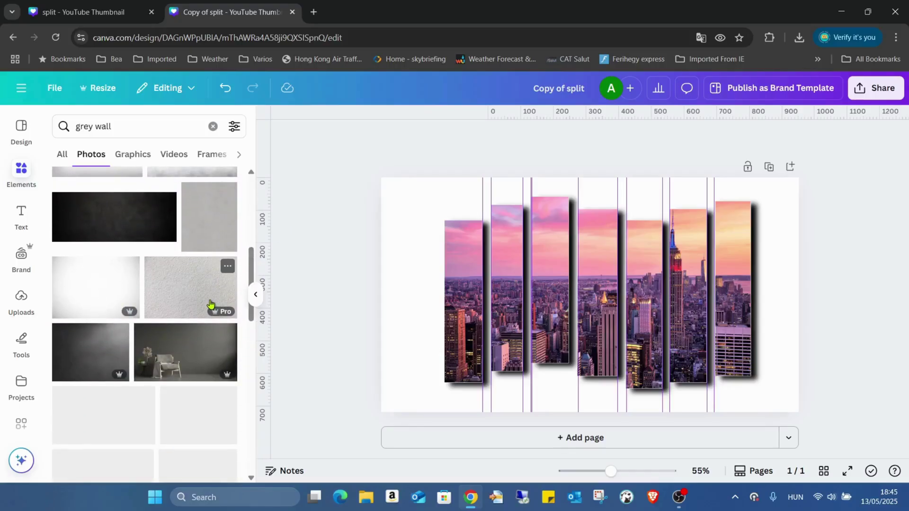
scroll(135, 193, "up", 4)
- Change the photo search to "grey bricks" and look through the brick wall photos
left_click(145, 132)
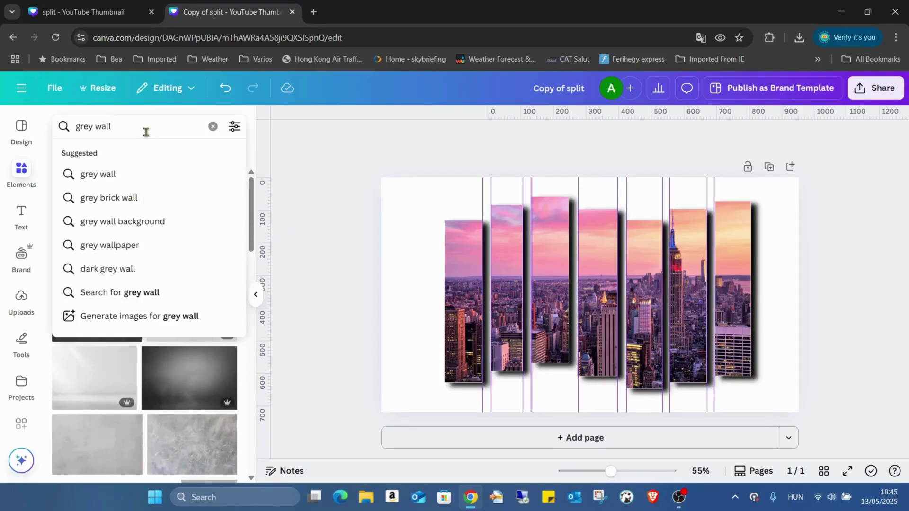
key("BackSpace")
key("BackSpace")
key("BackSpace")
key("BackSpace")
key("BackSpace")
type("bricks")
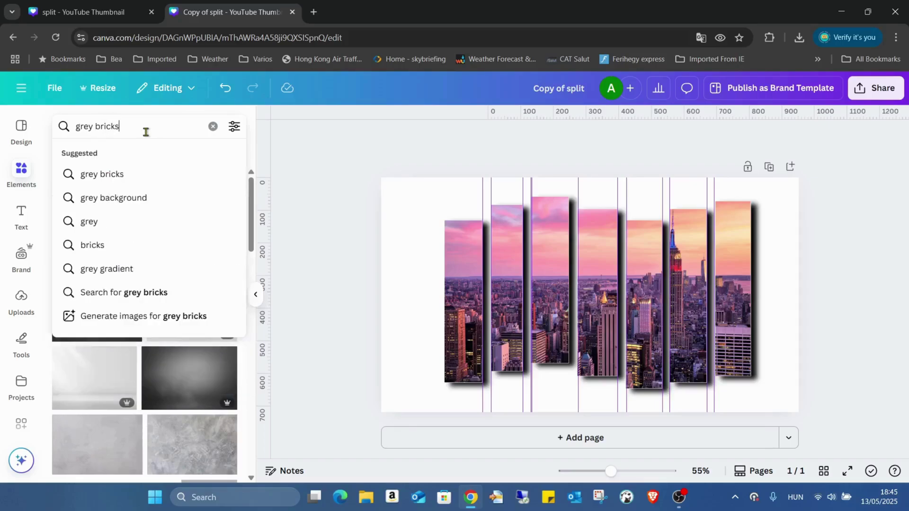
key("Return")
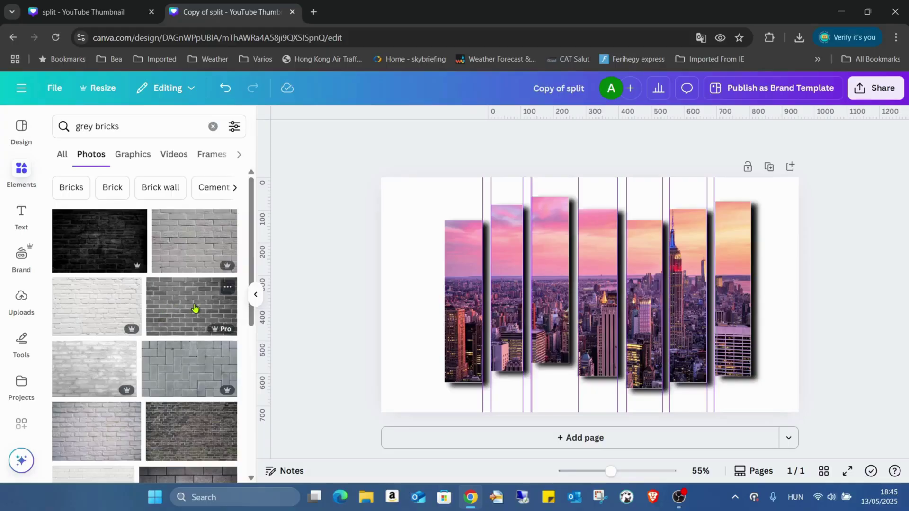
scroll(200, 298, "down", 3)
scroll(200, 298, "up", 3)
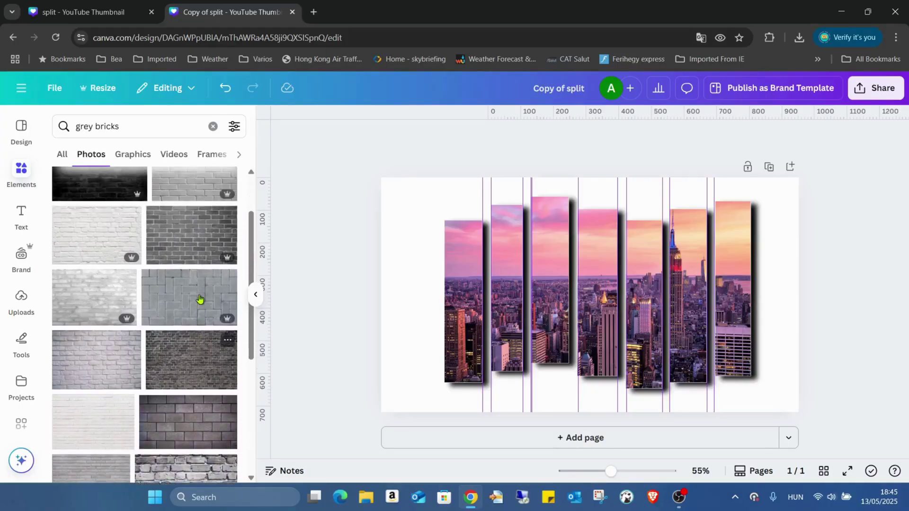
- Add the light grey brick wall photo and try it as the page background behind the panels
left_click(208, 241)
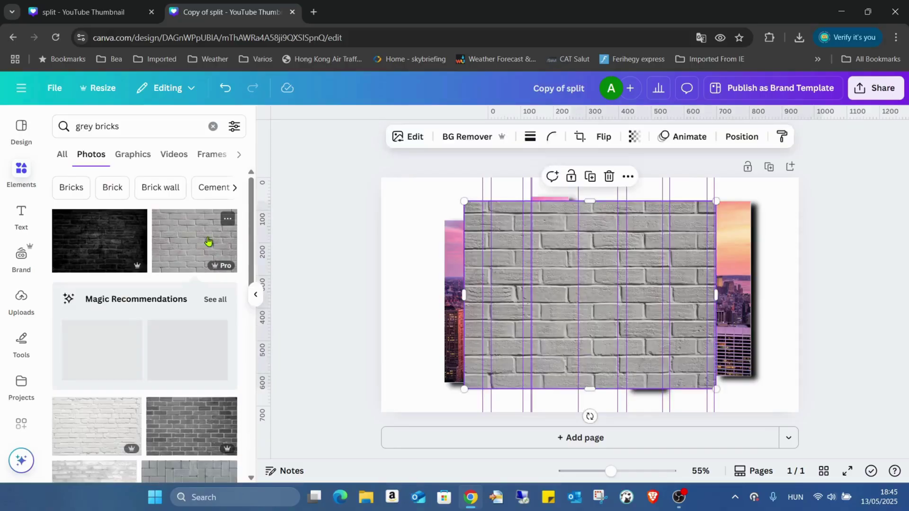
right_click(562, 294)
left_click(621, 415)
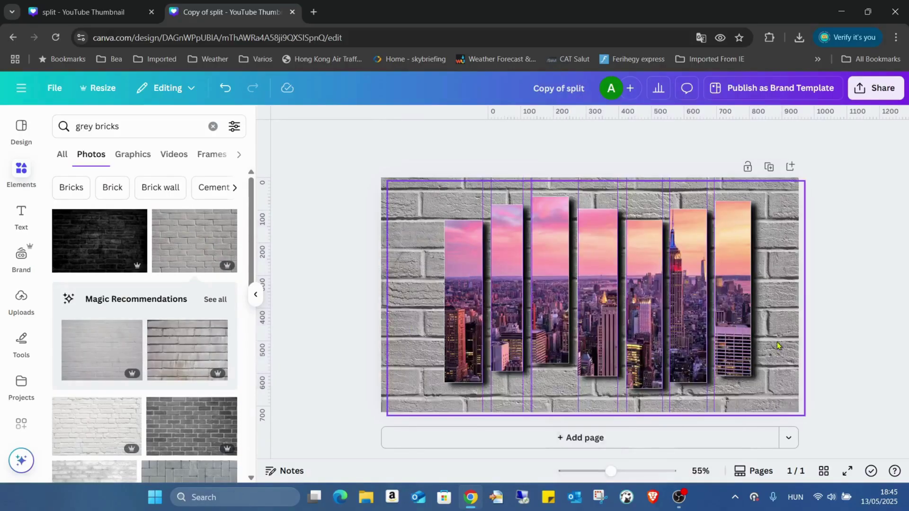
- Add the blue-grey paving block photo and try it as the replacement page background
scroll(180, 332, "down", 3)
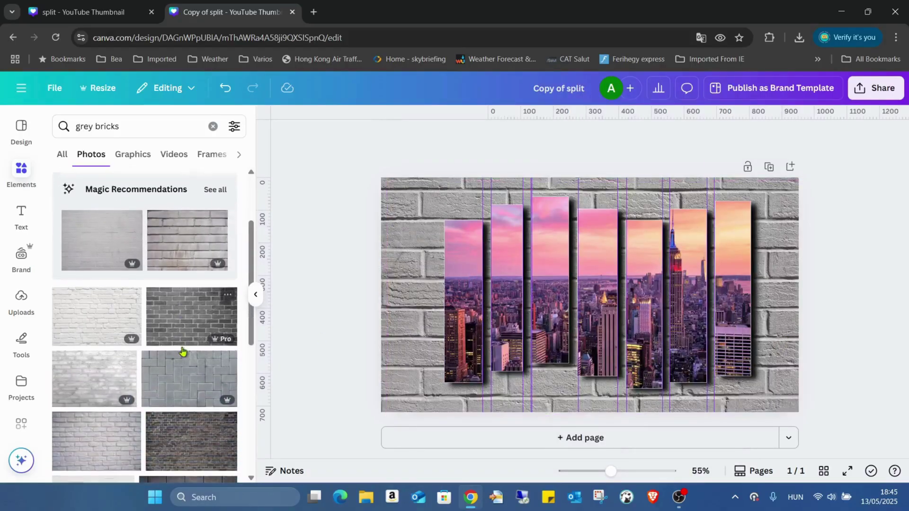
left_click(175, 385)
right_click(565, 295)
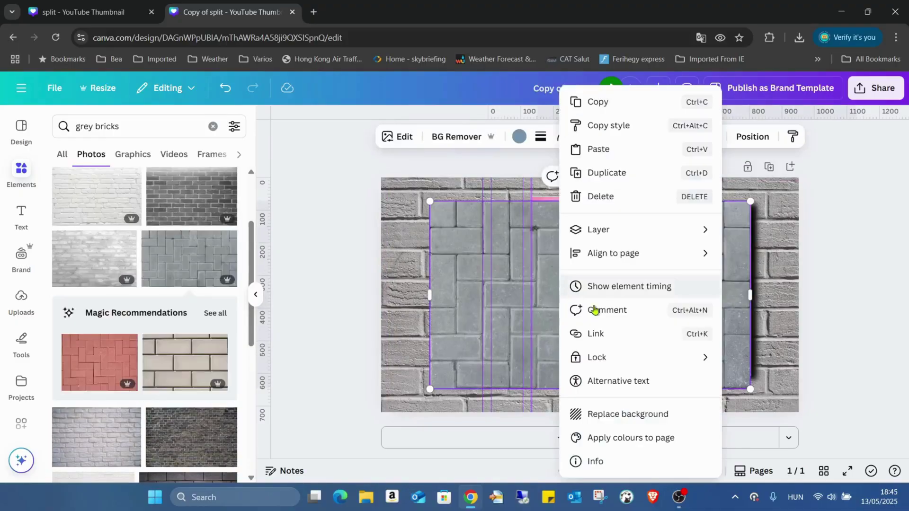
left_click(658, 412)
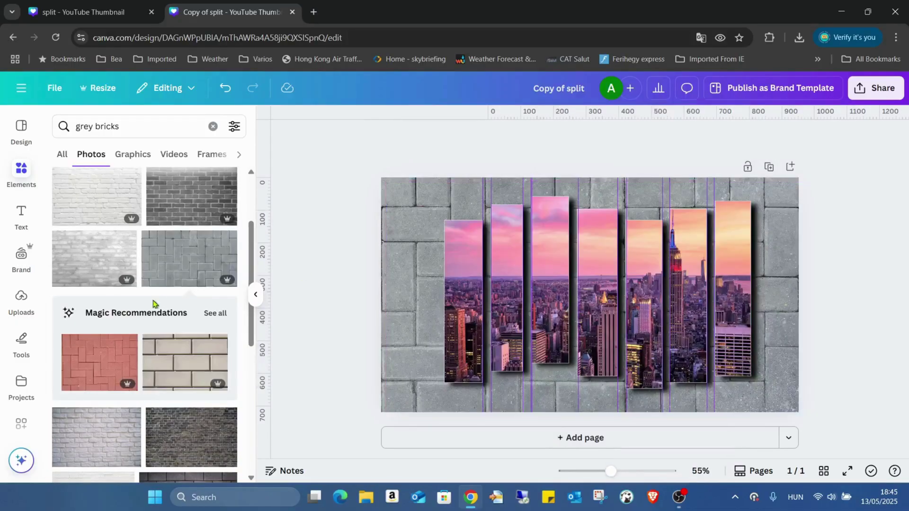
- Add the dark brown-grey brick wall photo and try it as the replacement page background
left_click(191, 431)
right_click(570, 360)
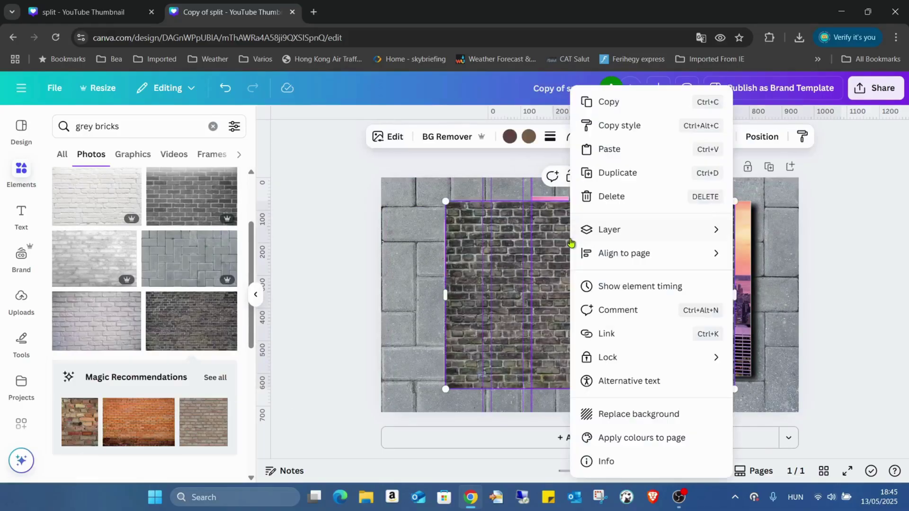
left_click(650, 414)
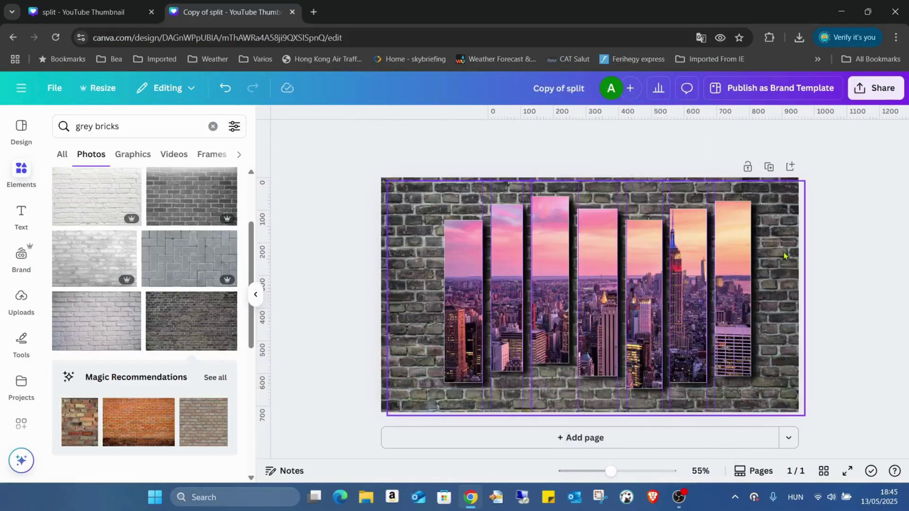
- Add the whitish painted brick wall photo and try it as the replacement page background
scroll(125, 424, "up", 3)
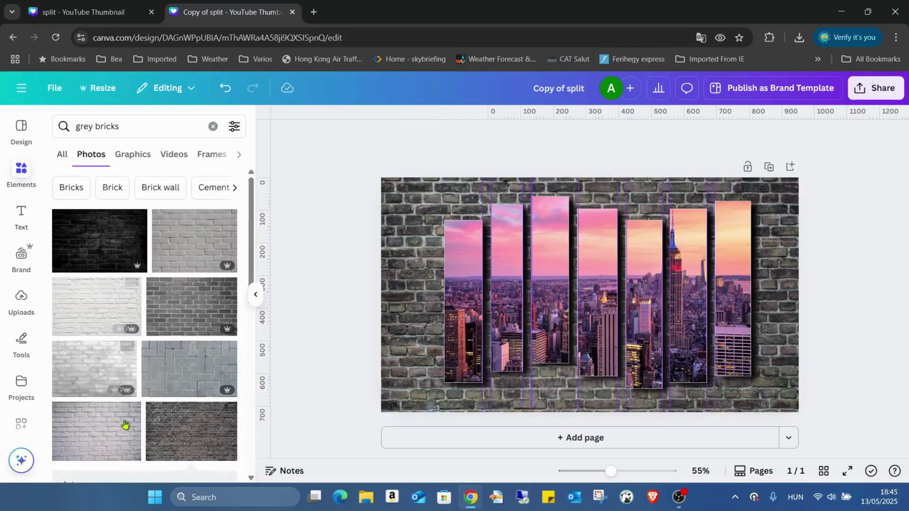
left_click(124, 424)
right_click(586, 270)
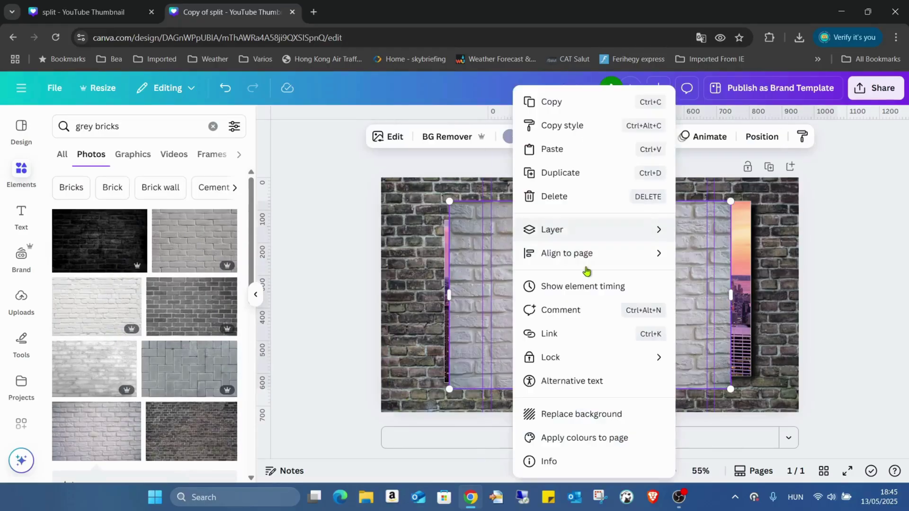
left_click(591, 436)
right_click(673, 394)
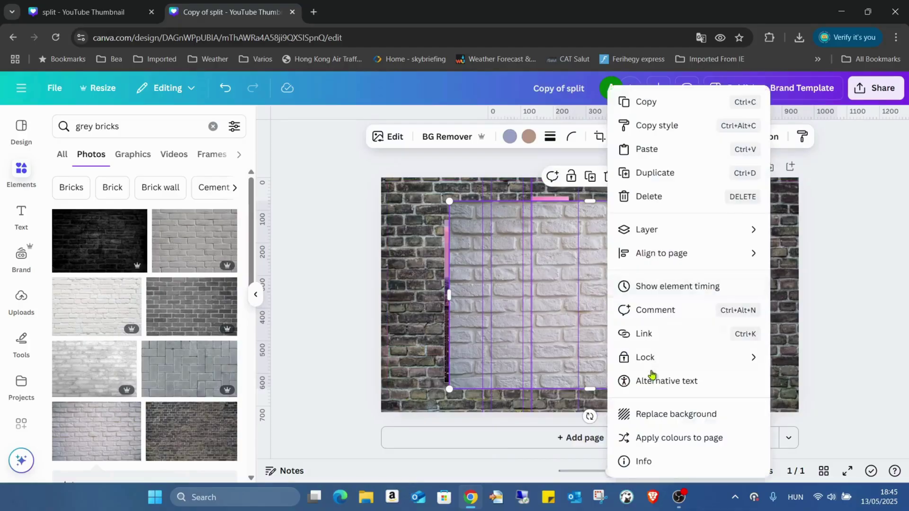
left_click(676, 414)
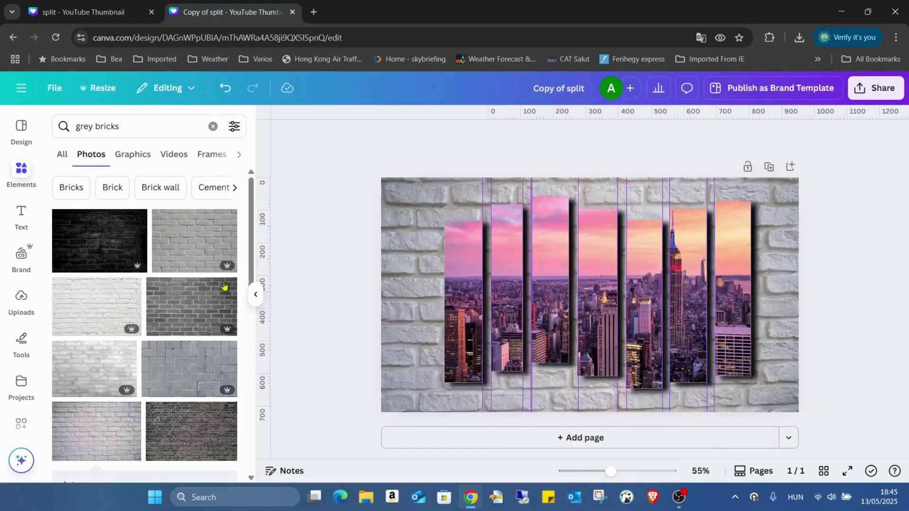
- Replace the page background with the light grey brick wall photo from the first results row and view the design in full screen
left_click(190, 228)
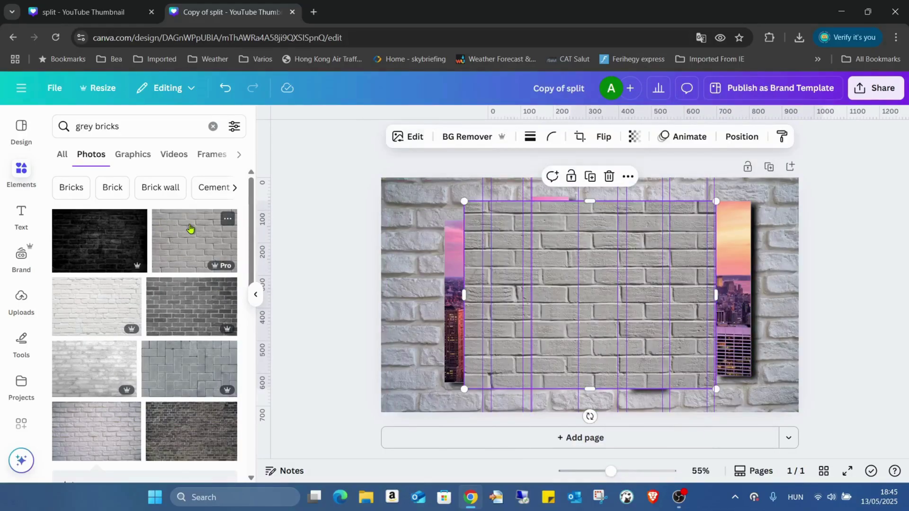
right_click(533, 279)
left_click(621, 410)
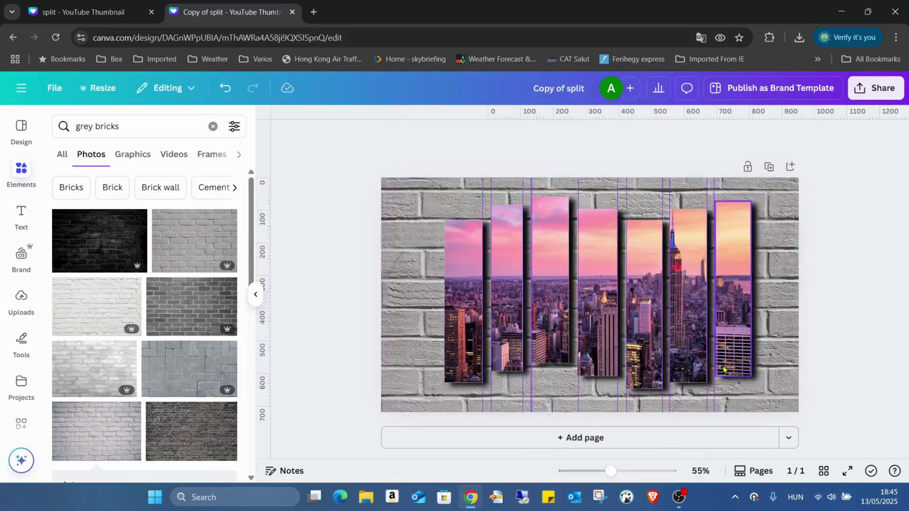
left_click(848, 471)
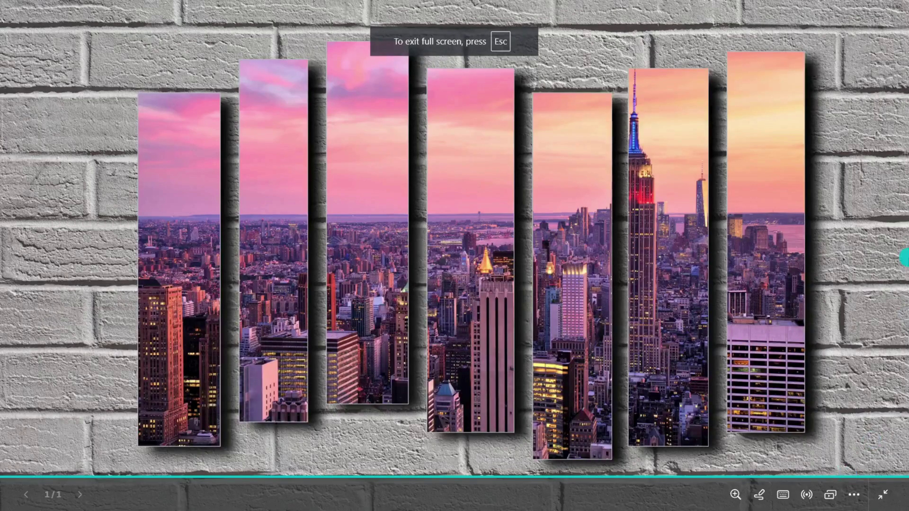